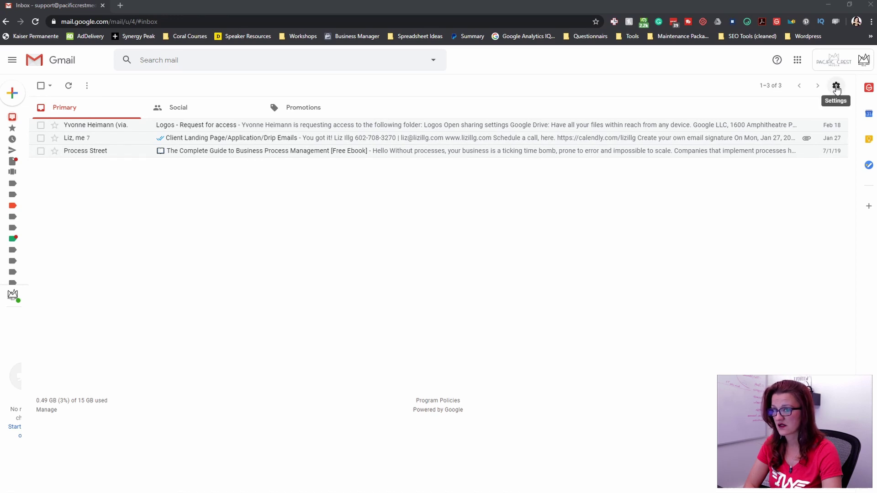
- Enable Multiple Inboxes on the Advanced settings tab and save the change
click(836, 88)
click(789, 144)
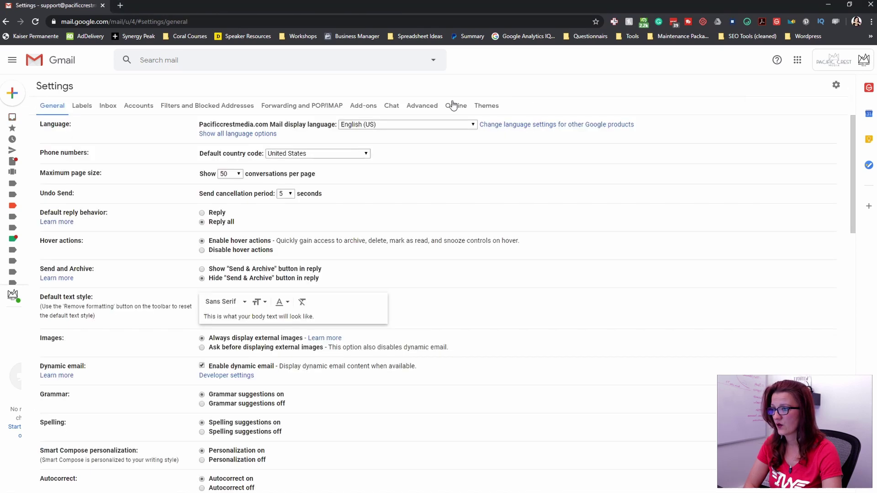
click(423, 108)
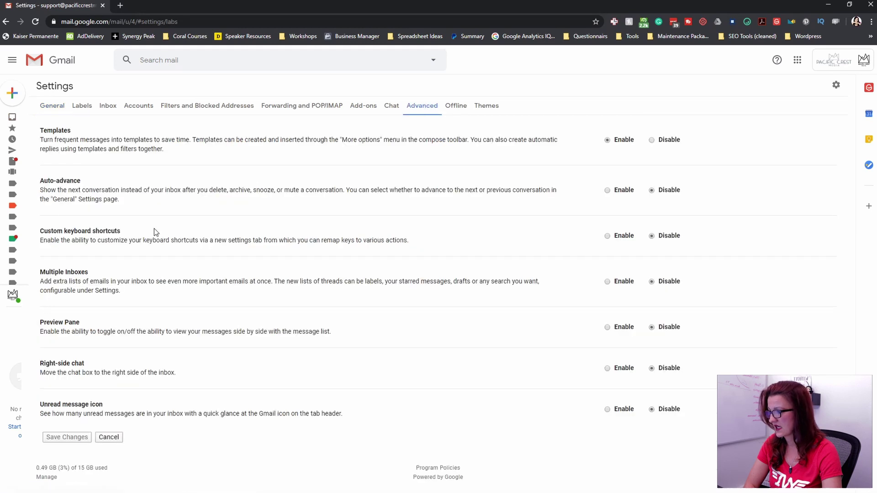
click(607, 282)
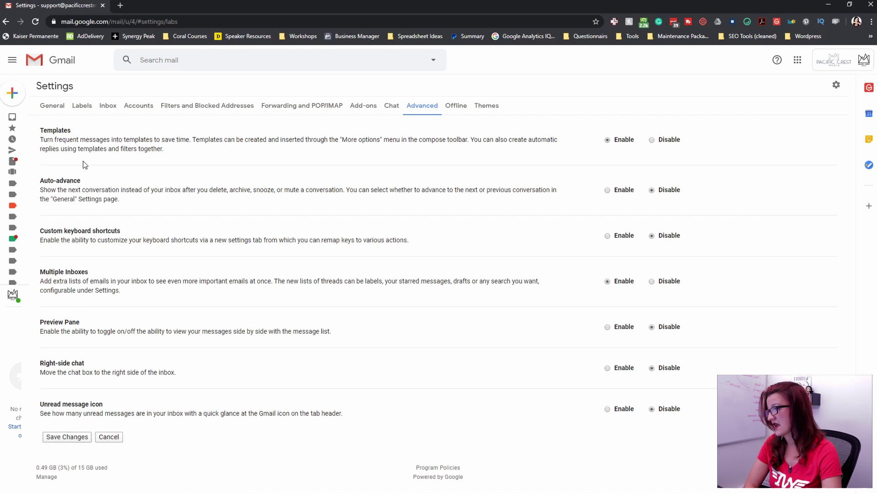
click(70, 438)
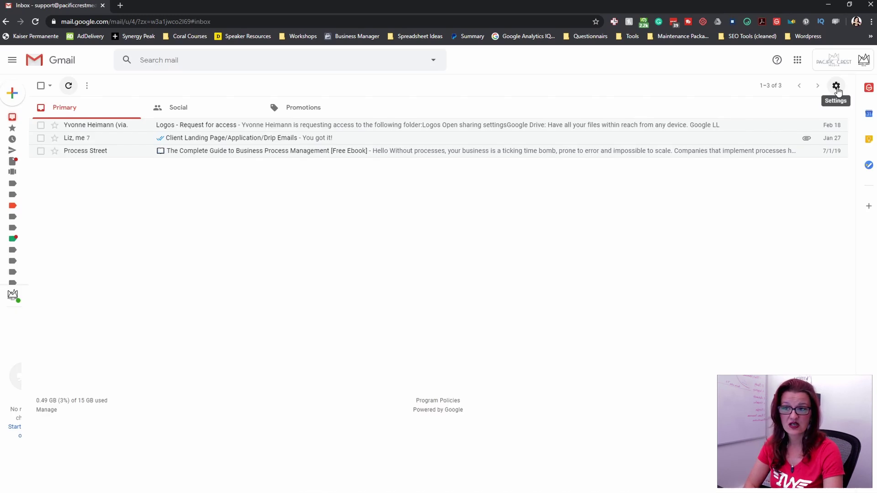
- Open the Multiple inboxes settings tab and review the is:starred and is:drafts pane queries
click(836, 87)
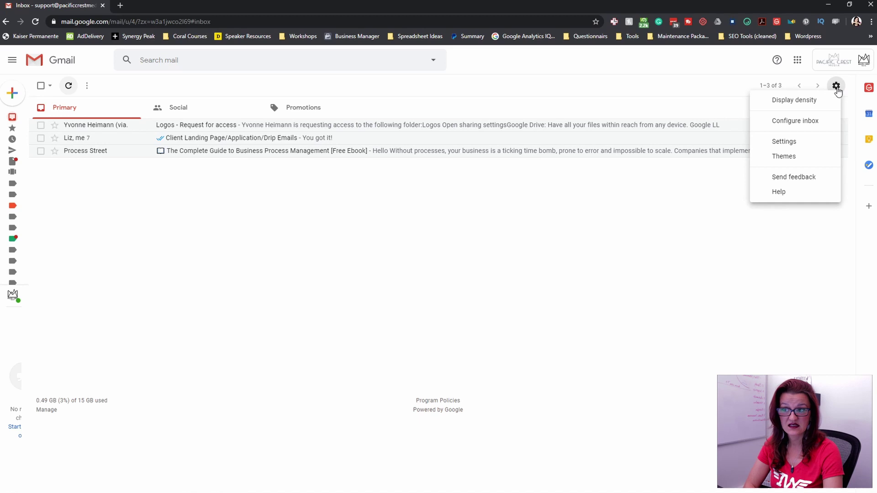
click(778, 143)
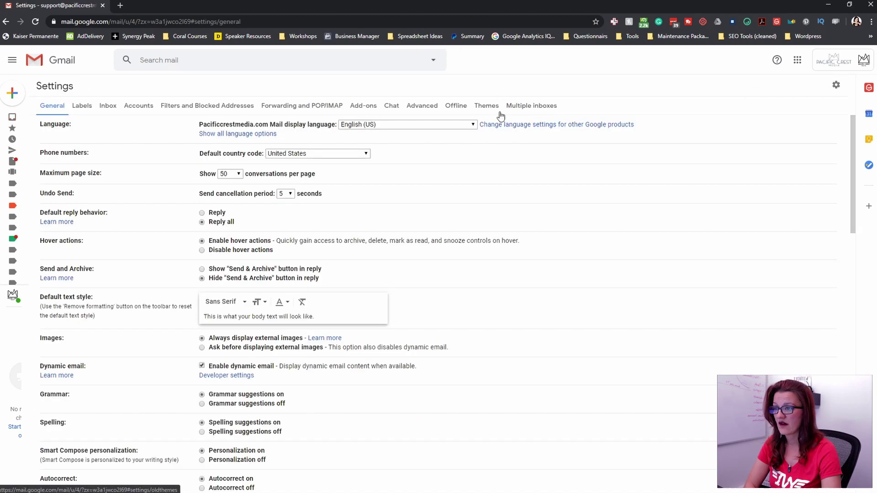
click(540, 109)
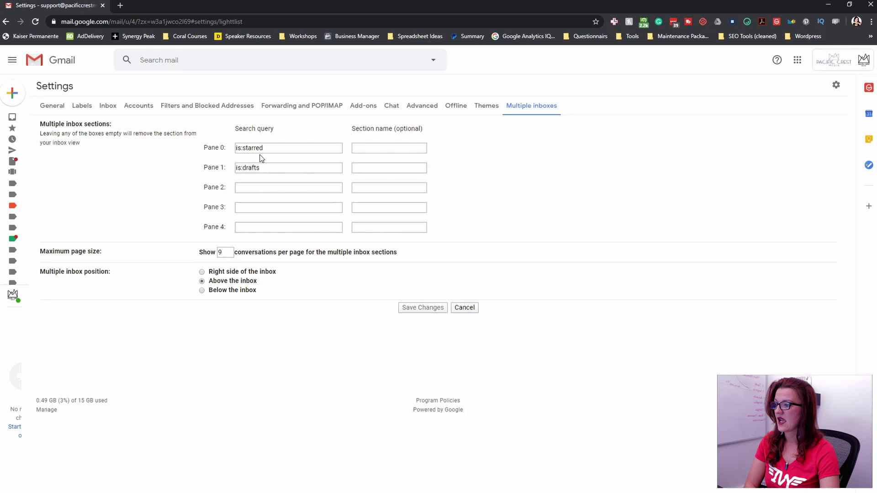
drag(275, 148, 231, 147)
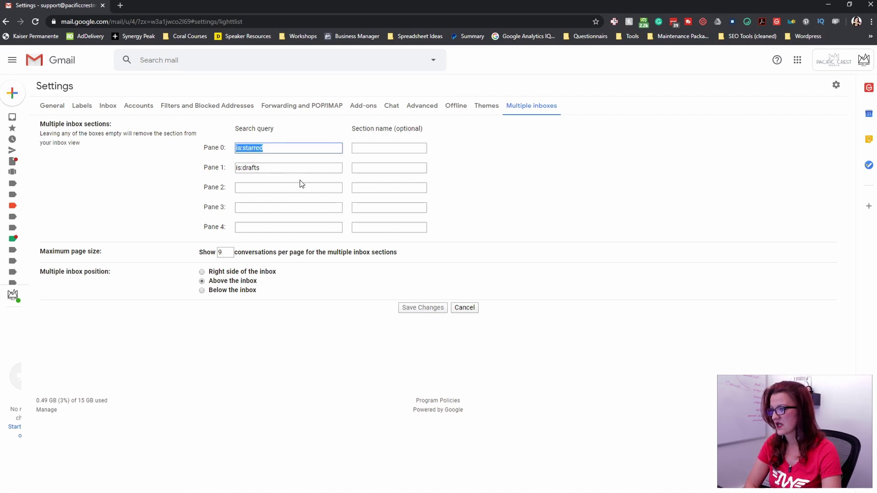
drag(280, 167, 228, 169)
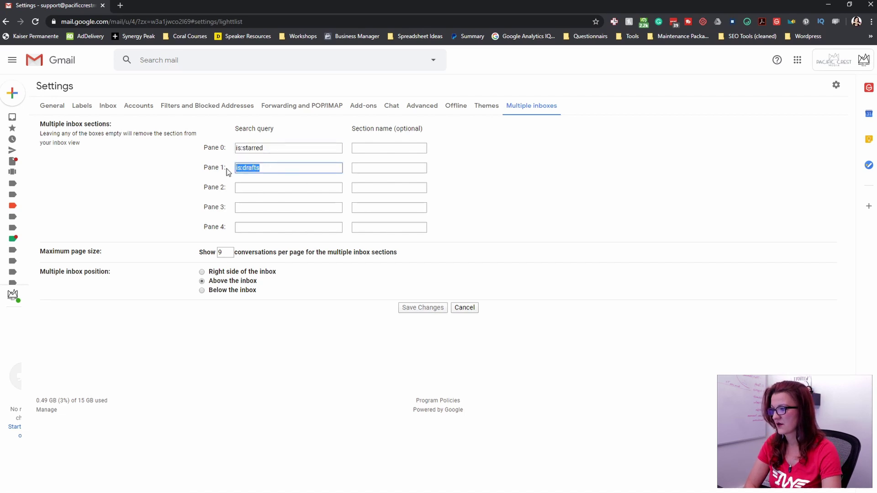
click(40, 64)
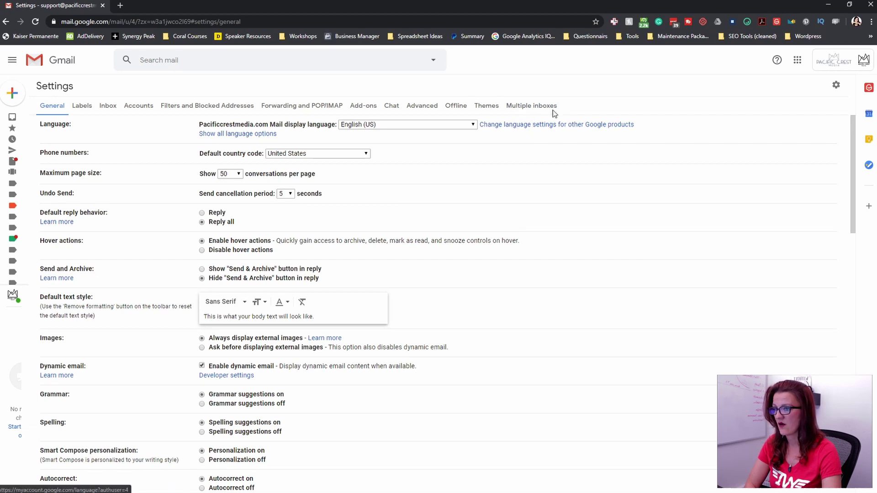
click(518, 108)
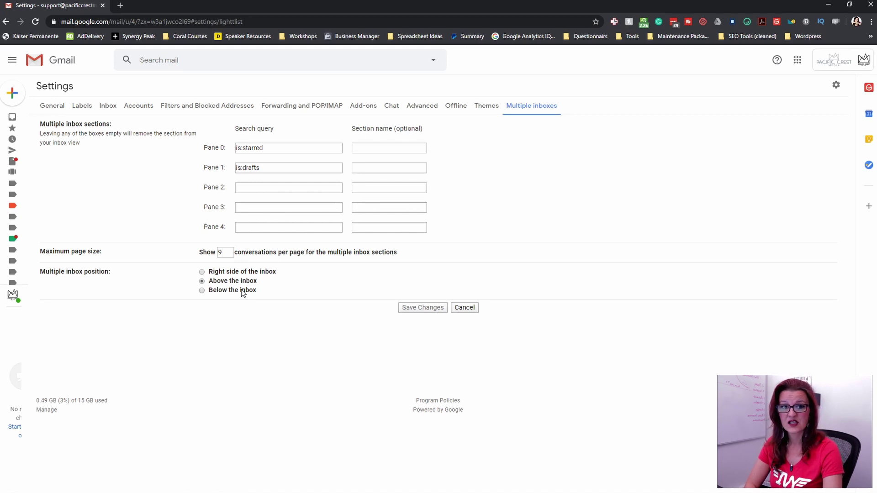
- Set the multiple inbox position to 'Right side of the inbox', save, and recheck the pane queries
click(202, 273)
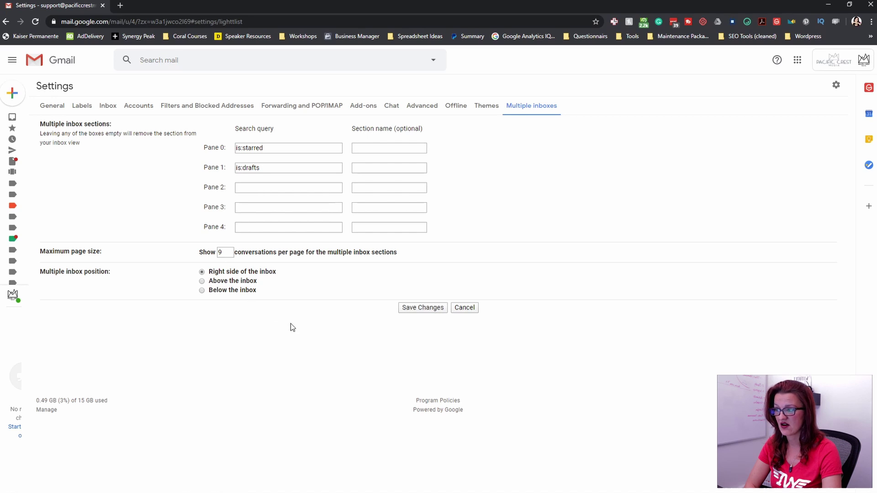
click(416, 308)
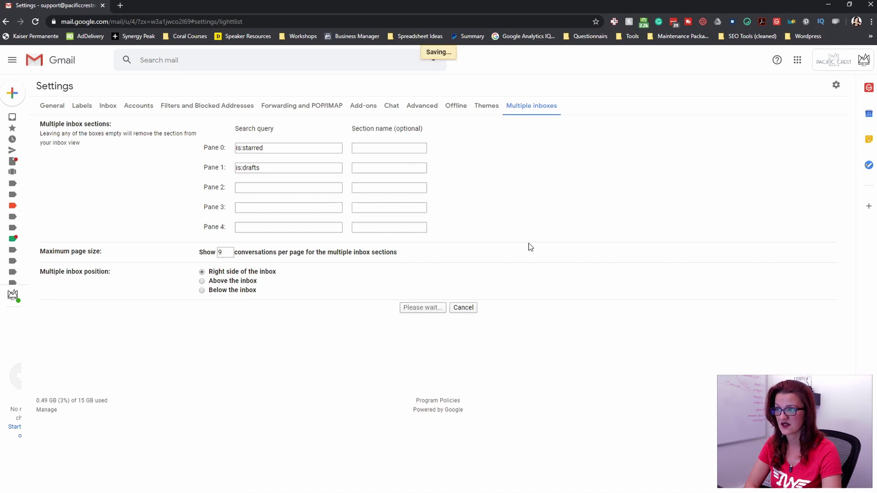
click(836, 85)
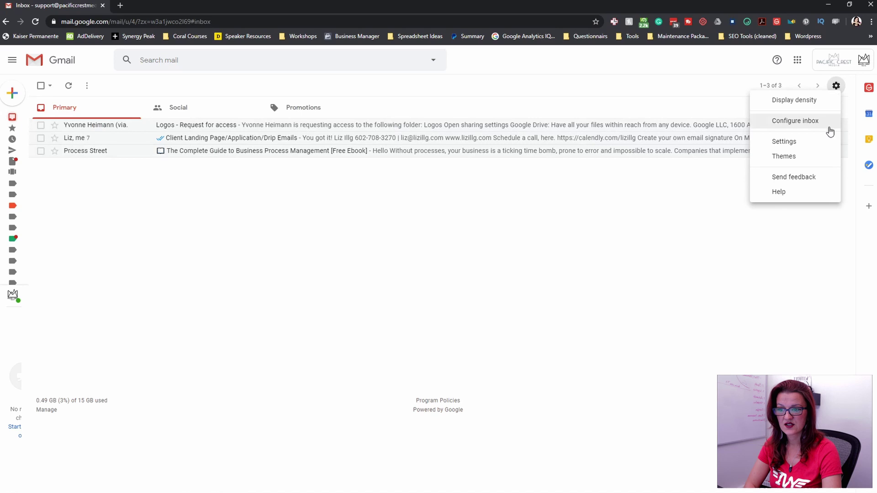
click(794, 145)
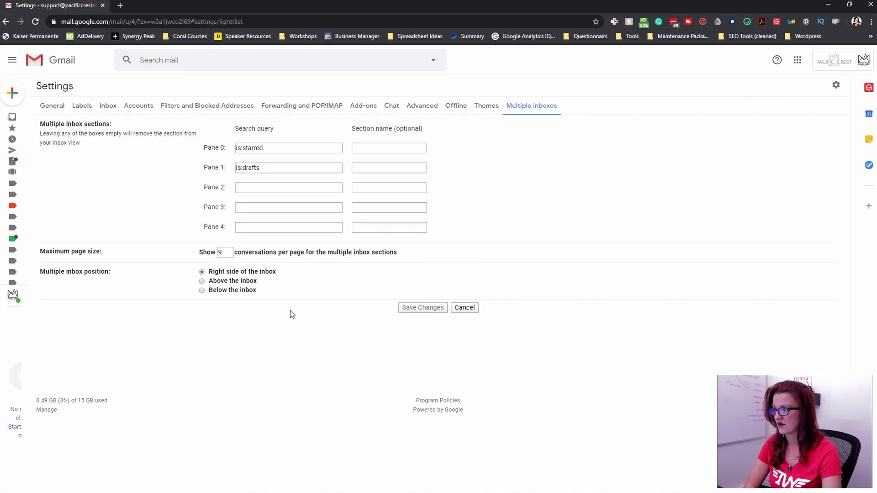
drag(272, 147, 222, 148)
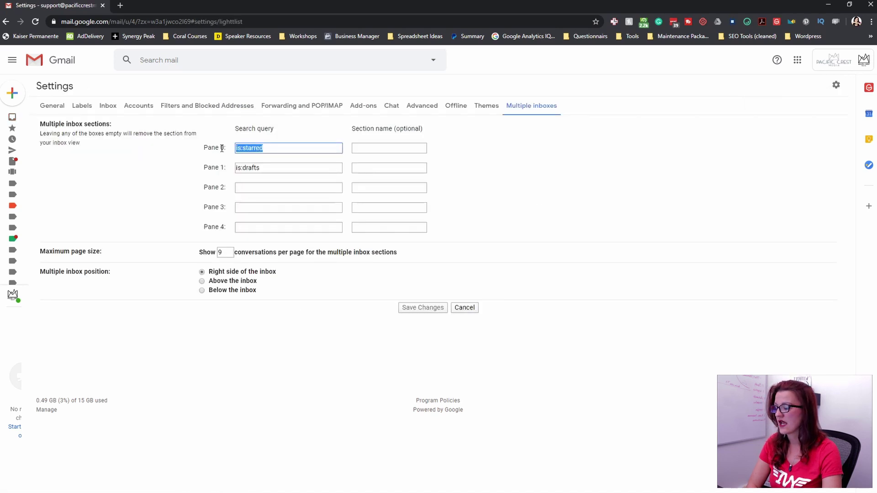
click(264, 168)
drag(263, 168, 233, 170)
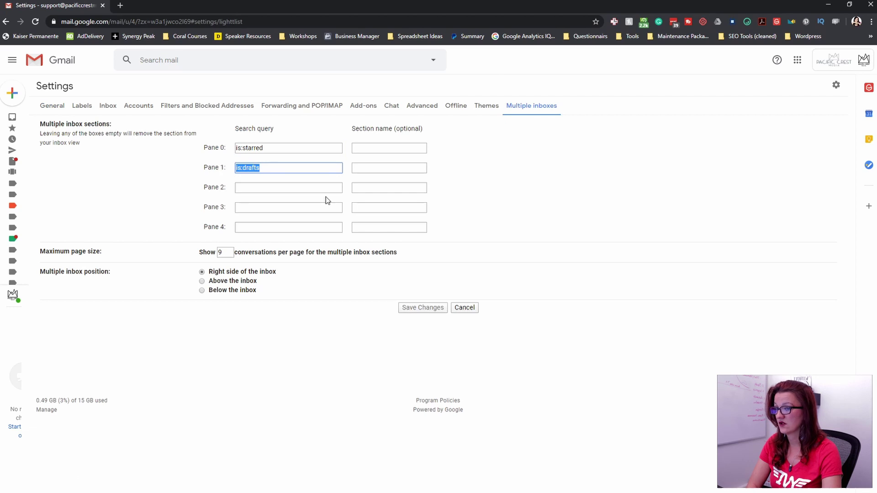
click(49, 67)
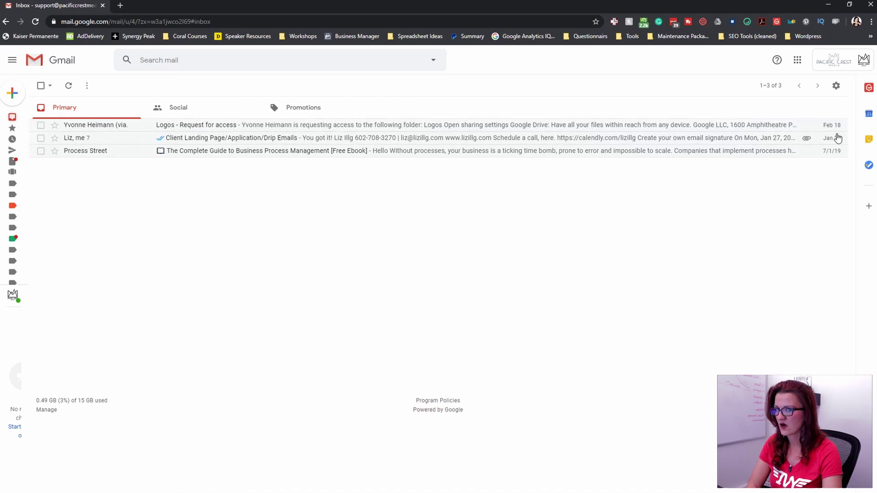
- Uncheck the Social and Promotions category tabs under Configure inbox and save
click(835, 85)
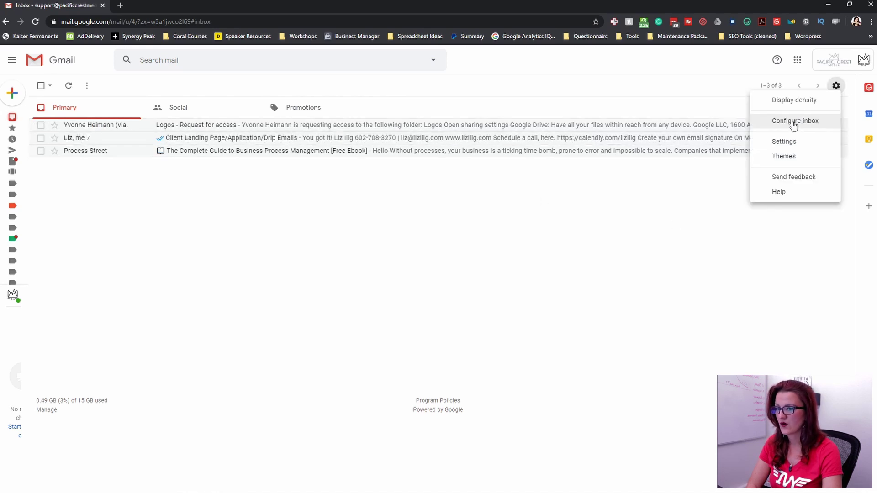
click(794, 121)
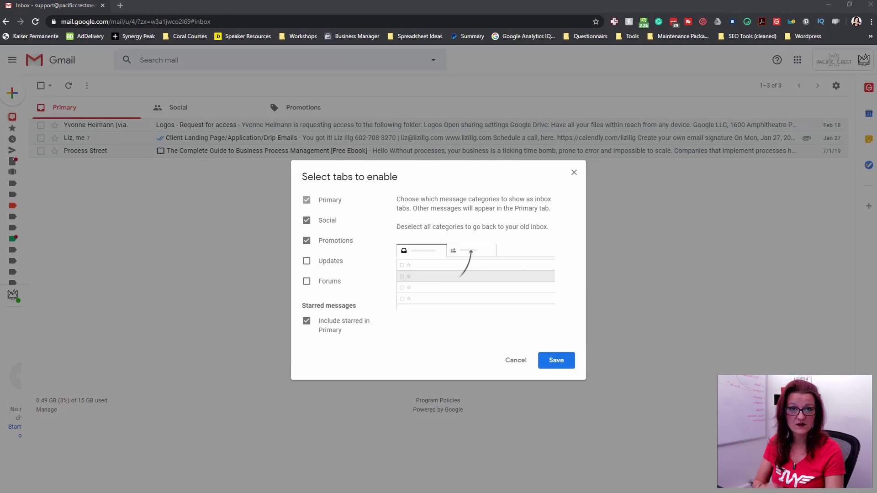
mouse_move(307, 202)
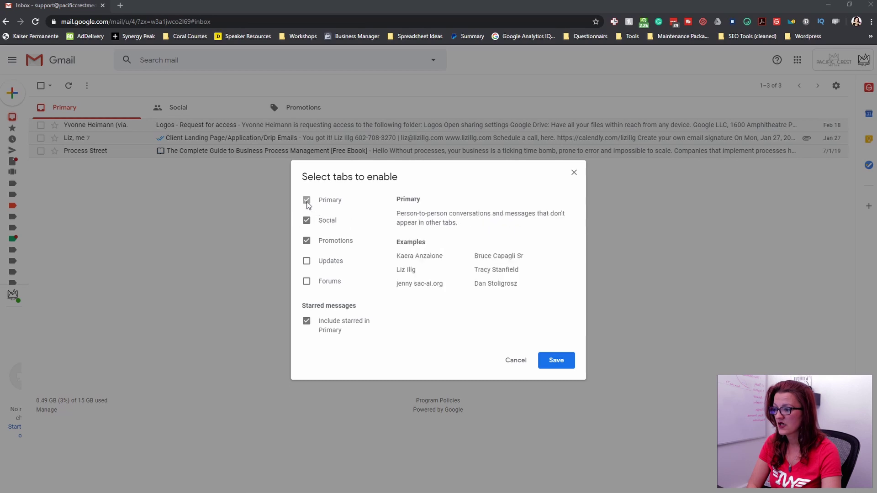
click(305, 220)
click(305, 240)
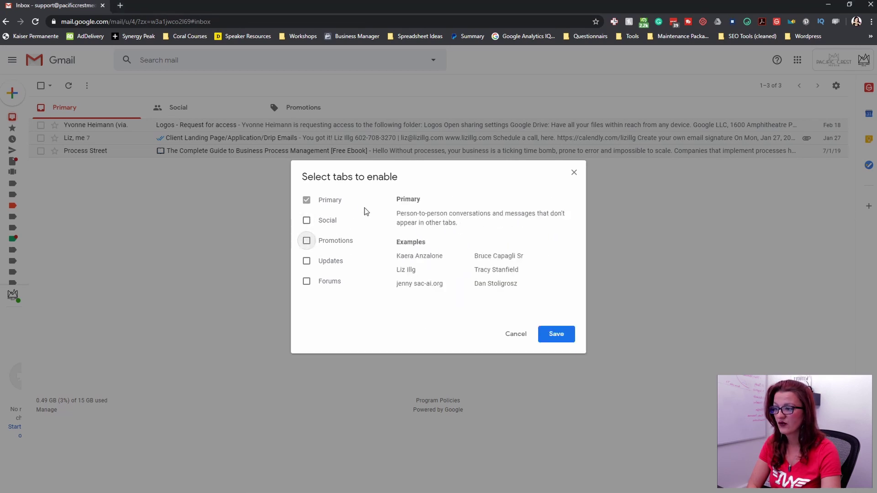
click(553, 334)
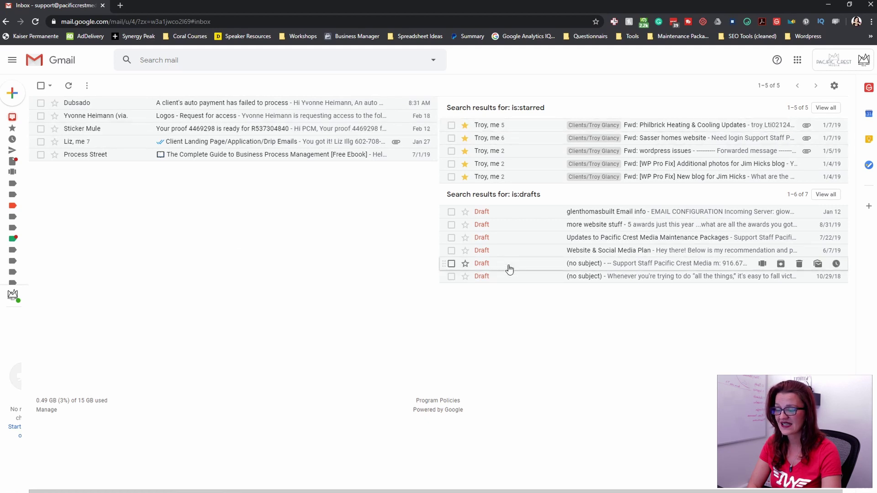
- Review the is:starred and is:drafts pane queries, then return to the inbox and unstar the Dubsado email
click(833, 86)
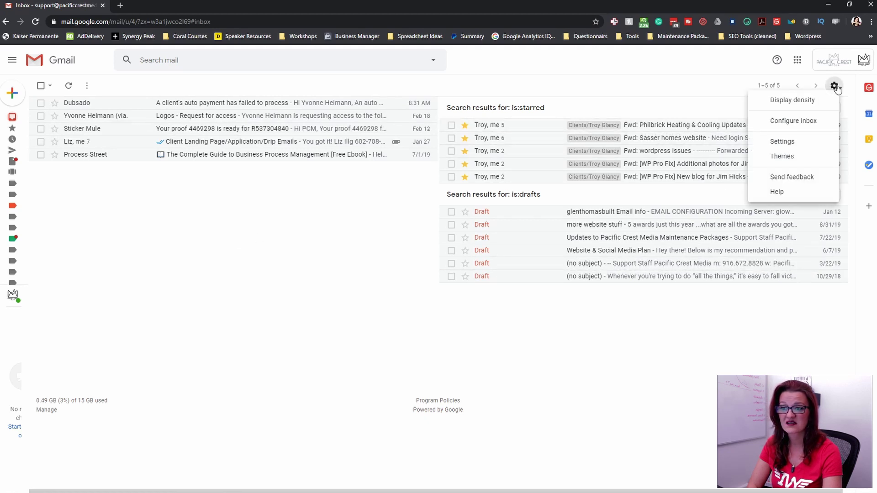
click(786, 146)
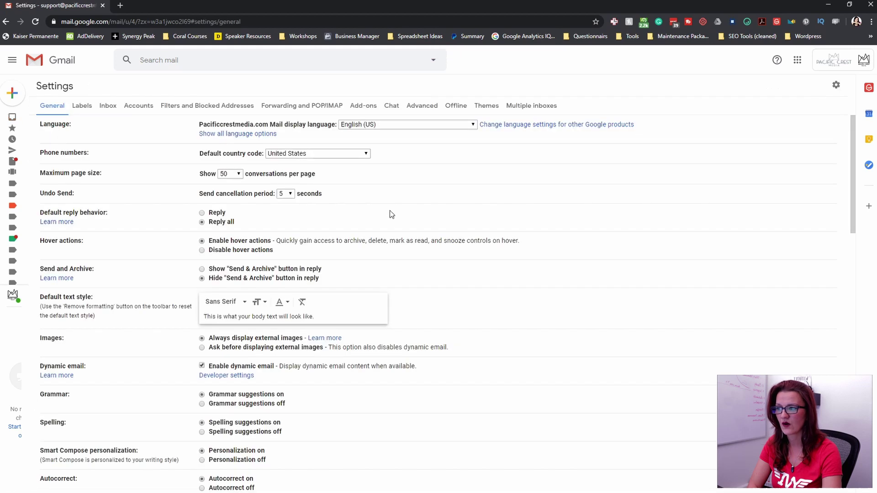
click(522, 110)
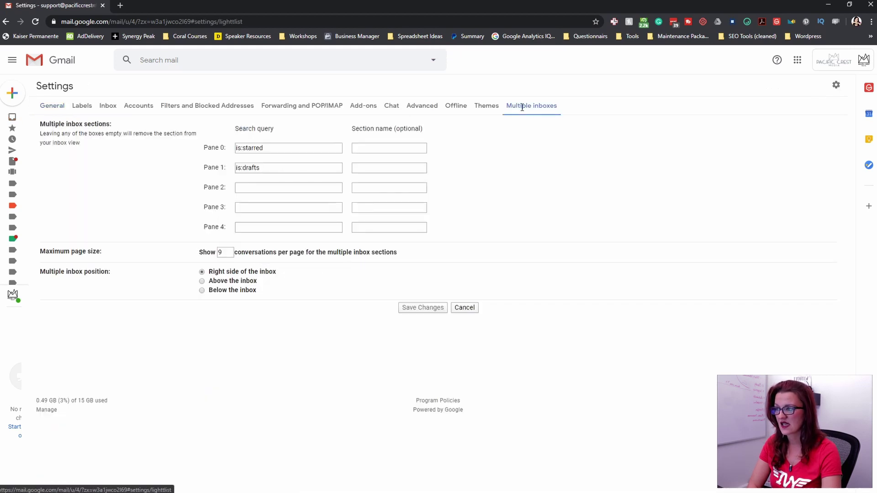
triple_click(283, 147)
triple_click(281, 170)
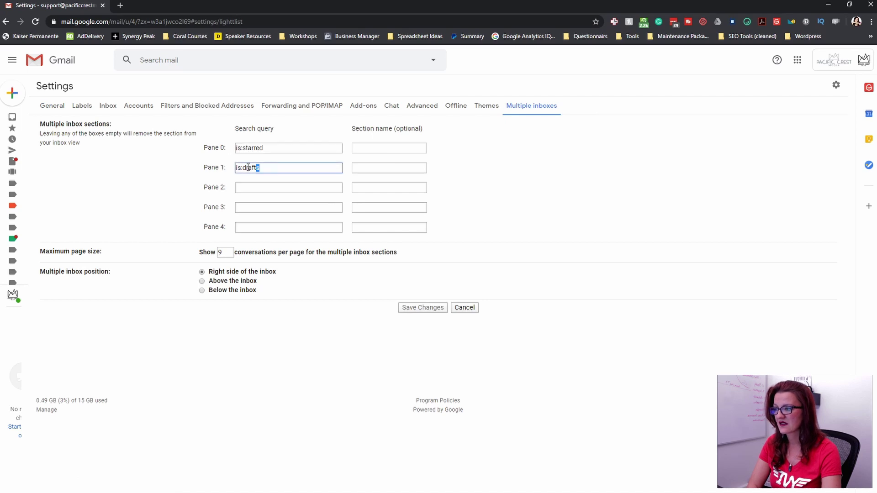
click(272, 189)
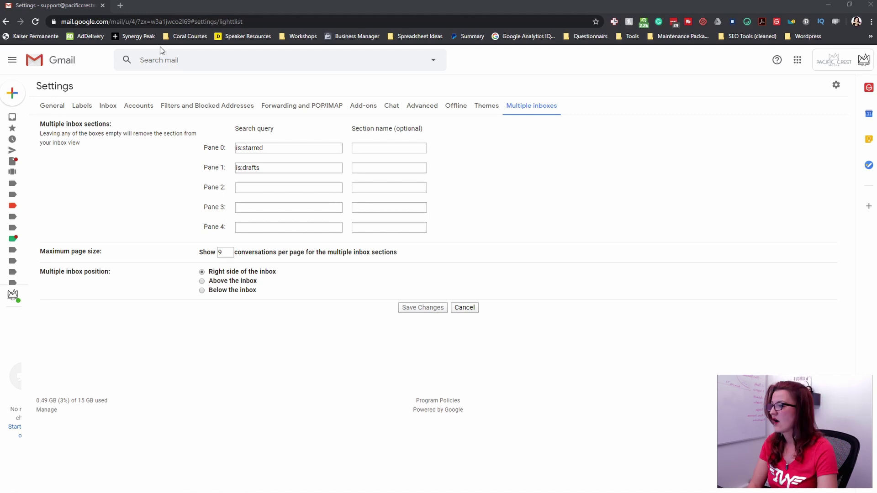
click(64, 60)
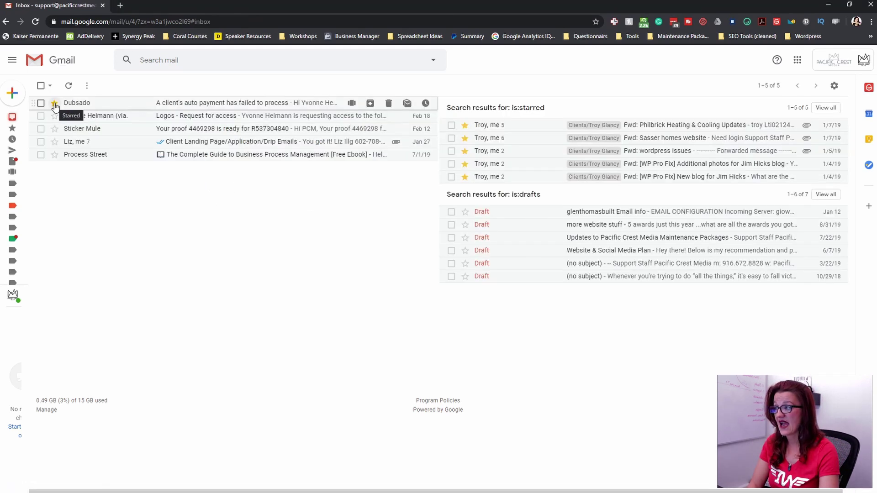
click(55, 103)
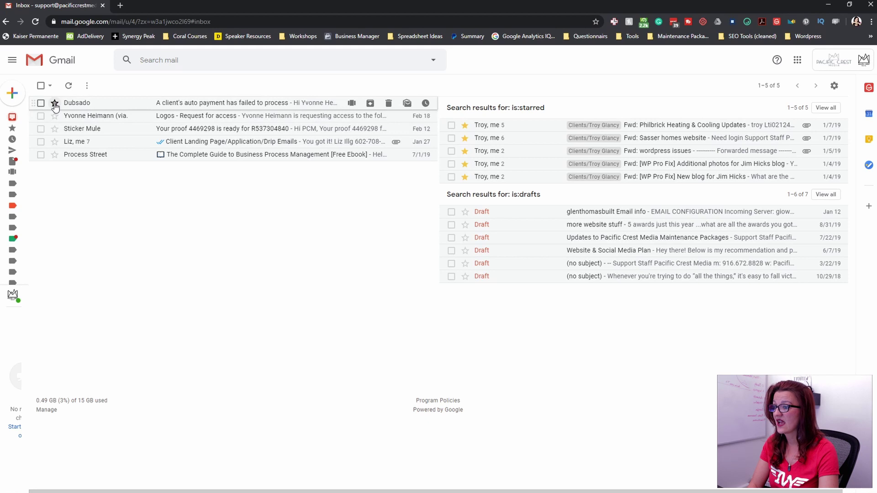
- In General > Stars, put orange guillemet, green check, red bang, orange star and blue info in use
click(834, 87)
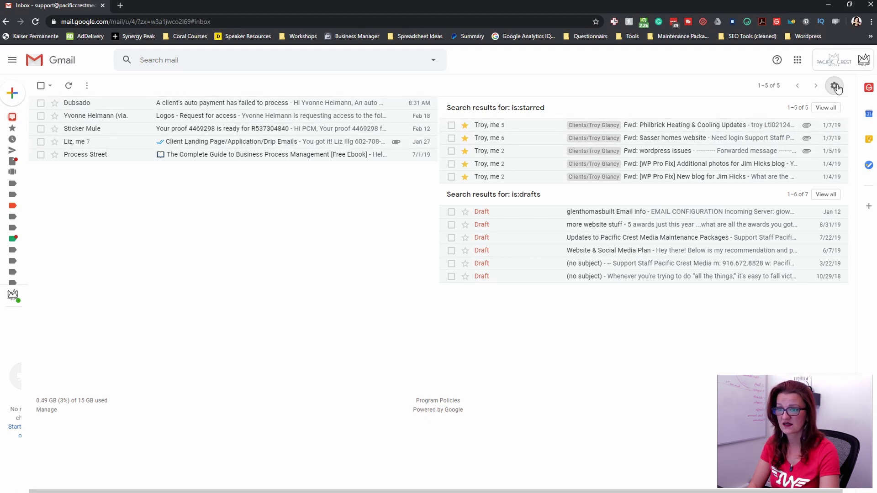
scroll(139, 147, down, 10)
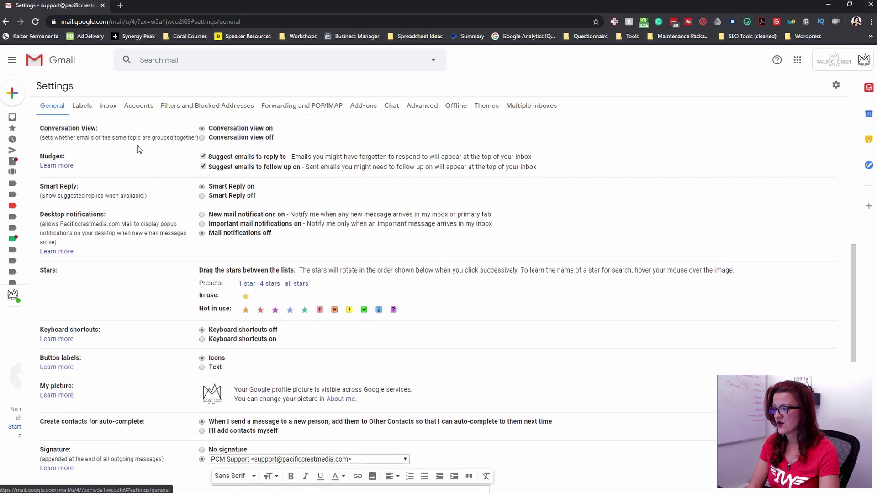
scroll(135, 145, down, 1)
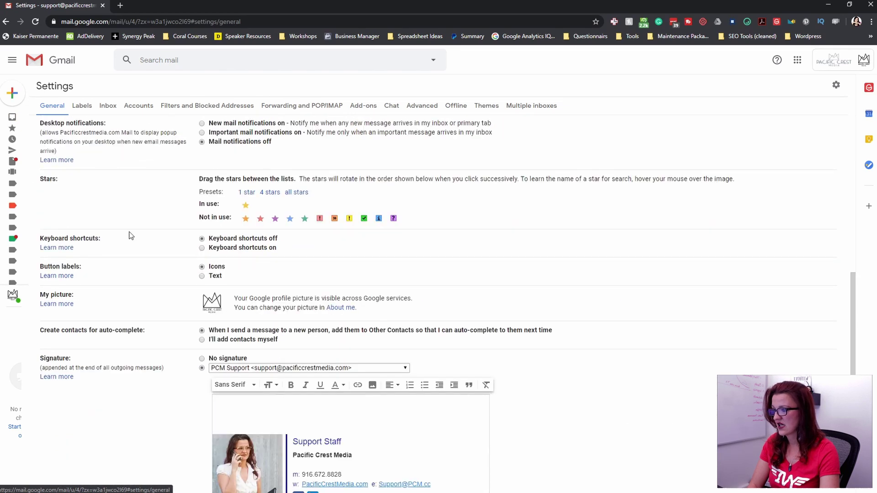
drag(239, 212, 281, 206)
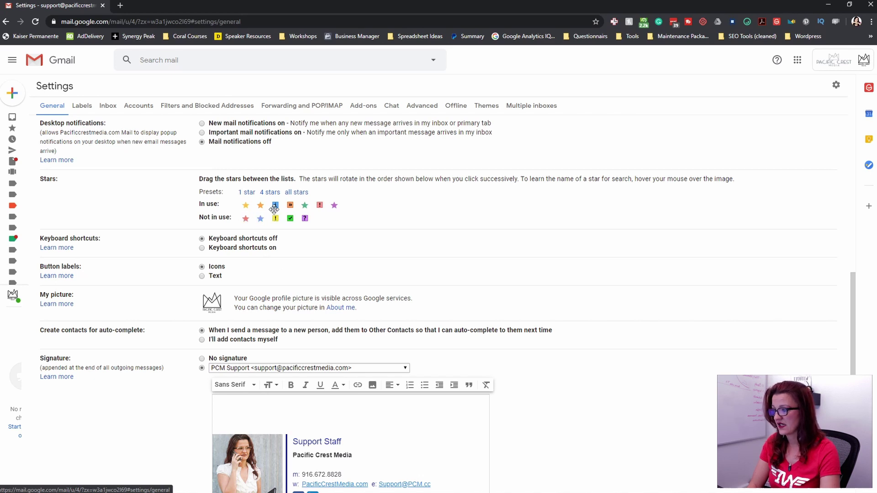
drag(290, 205, 276, 205)
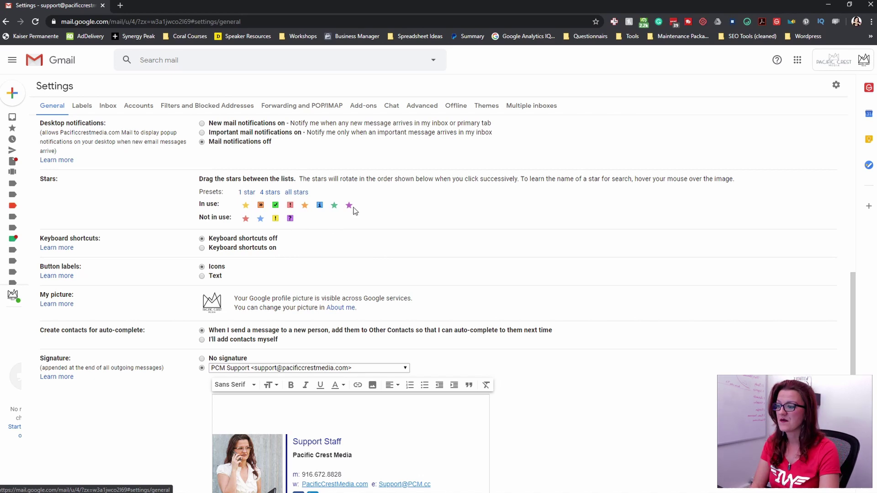
drag(349, 205, 260, 218)
drag(334, 205, 289, 219)
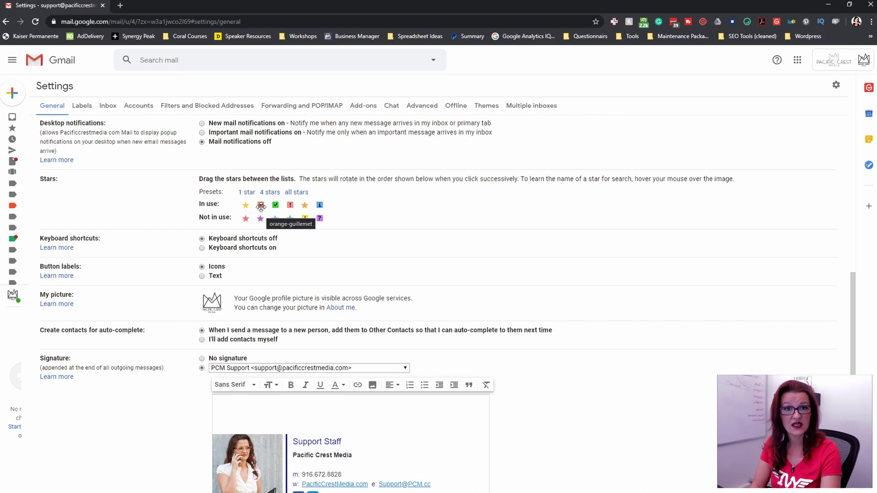
- Replace the Pane 0–2 queries with has:orange-star, has:red-bang and has:orange-guillemet
click(536, 108)
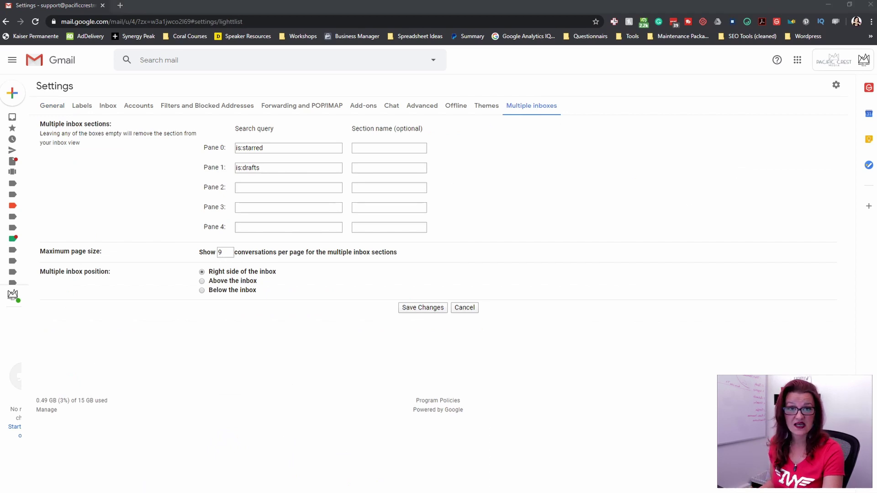
drag(280, 148, 225, 146)
text(has:orange-star)
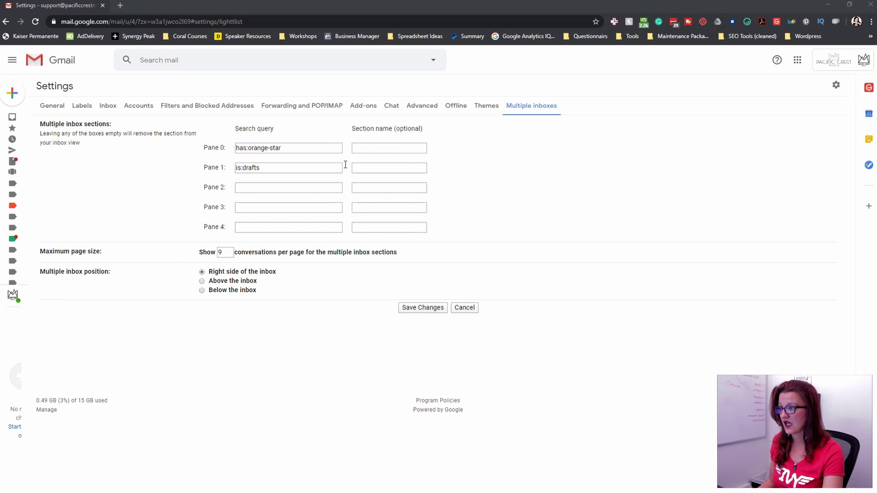
drag(282, 168, 220, 168)
text(has:red-bang)
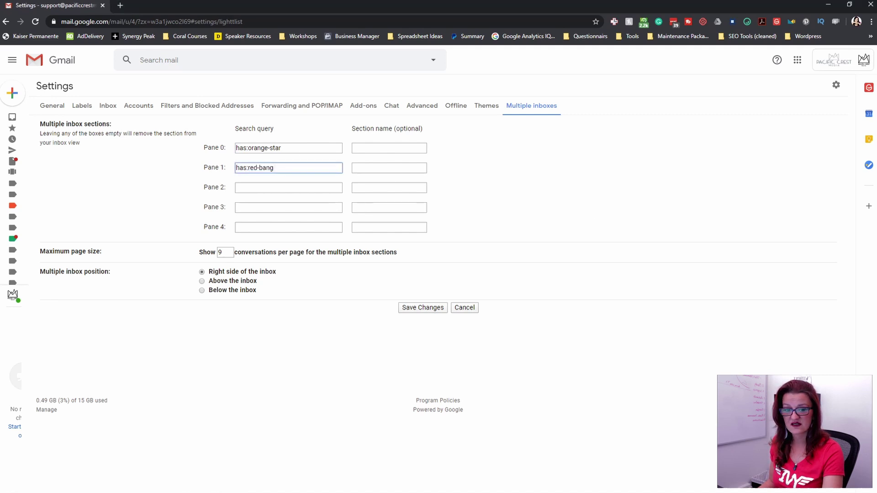
click(281, 185)
text(has:orange-guillemet)
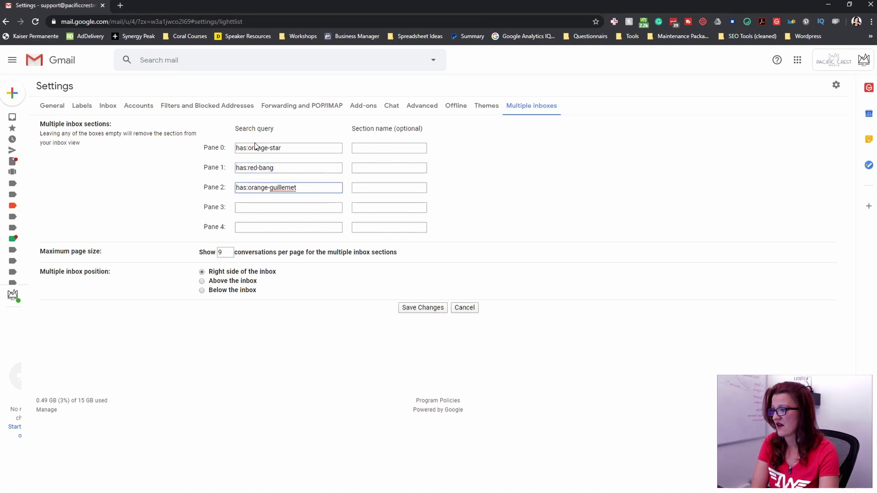
- Highlight the has: prefix and the marker names in the three pane queries
double_click(249, 148)
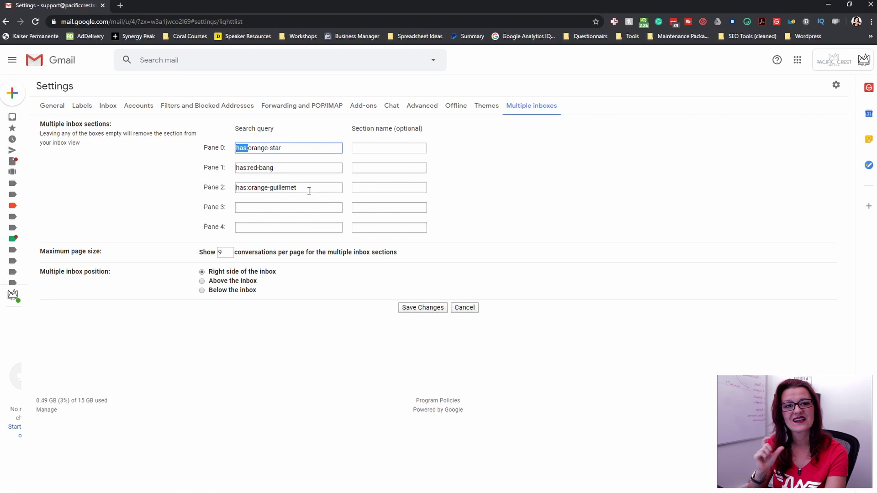
drag(283, 148, 248, 148)
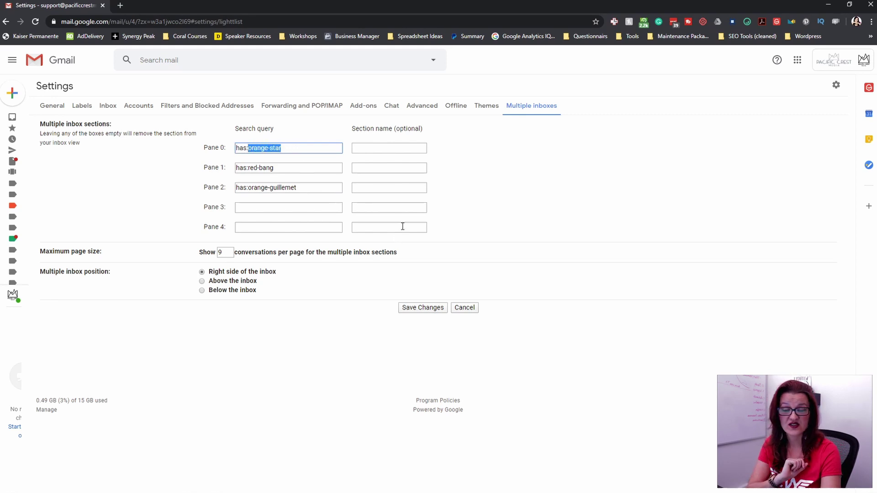
drag(274, 168, 248, 168)
drag(306, 187, 249, 188)
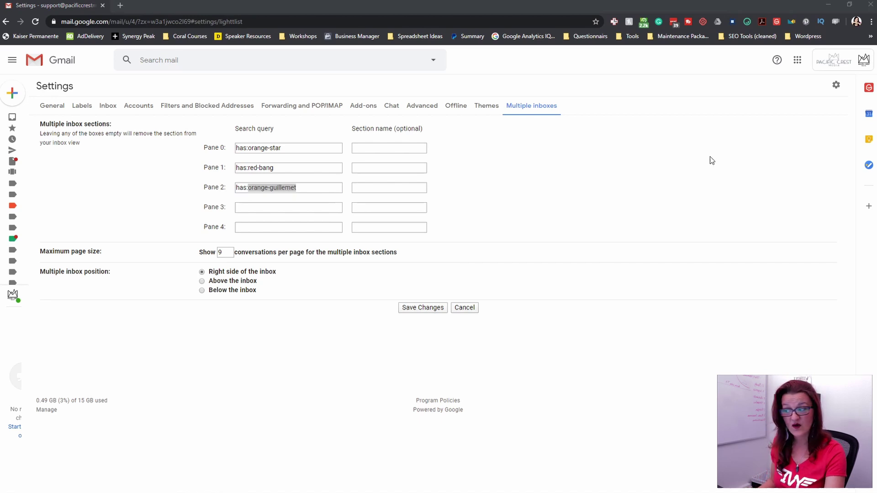
- Paste label:newsletter into the Pane 3 search query
click(283, 207)
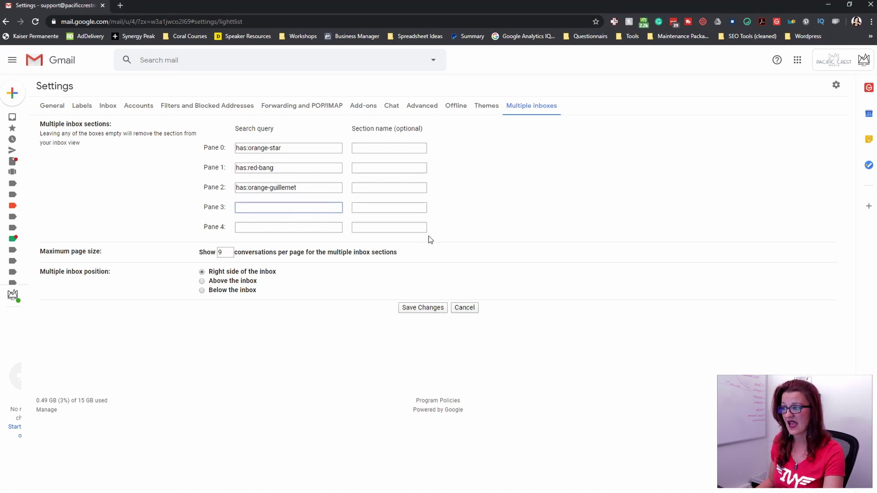
text(label:newsletter)
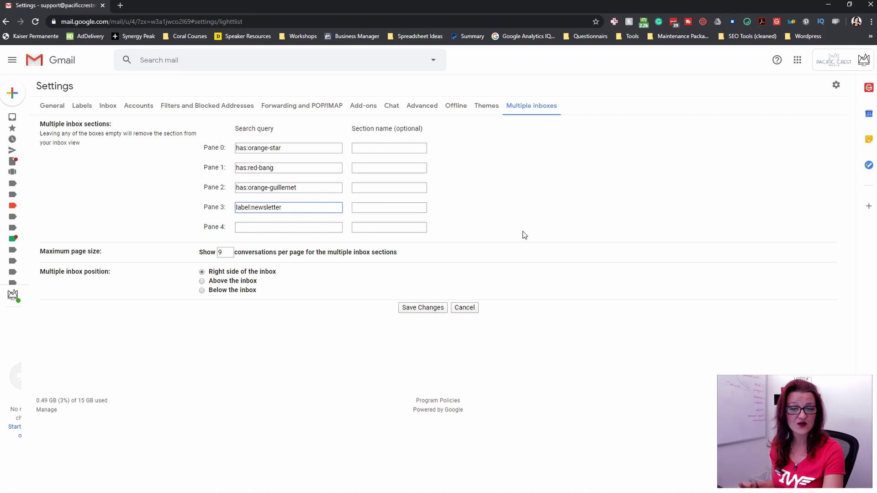
drag(285, 207, 235, 208)
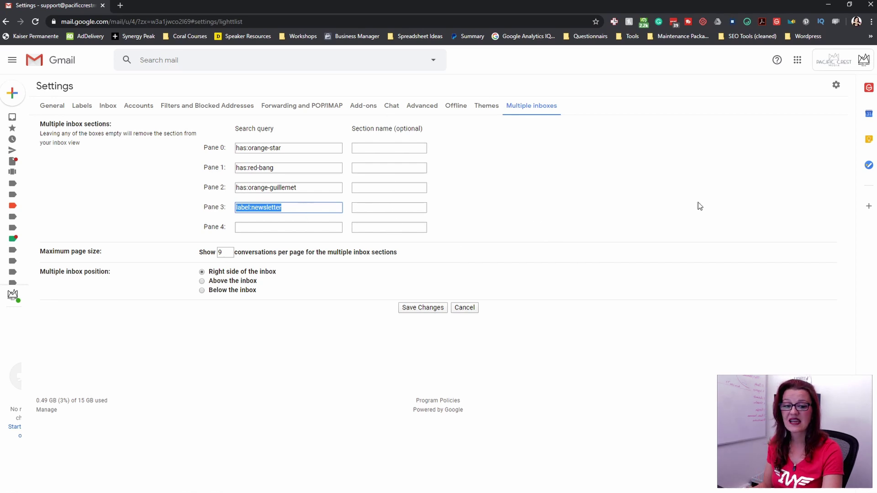
- Name panes 0–3 LEAD, TO DO / REPLY, Waiting on Client and Newsletter & SM
click(387, 148)
text(LEAD)
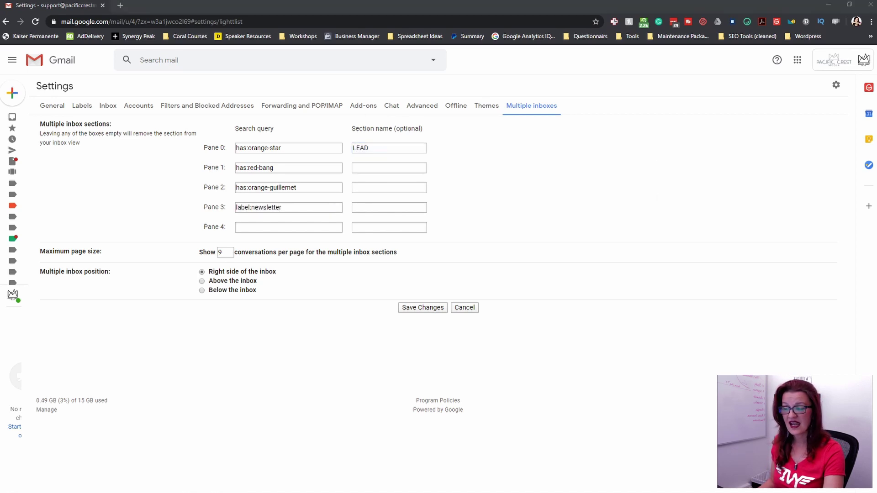
click(383, 167)
text(TO DO / REPLY)
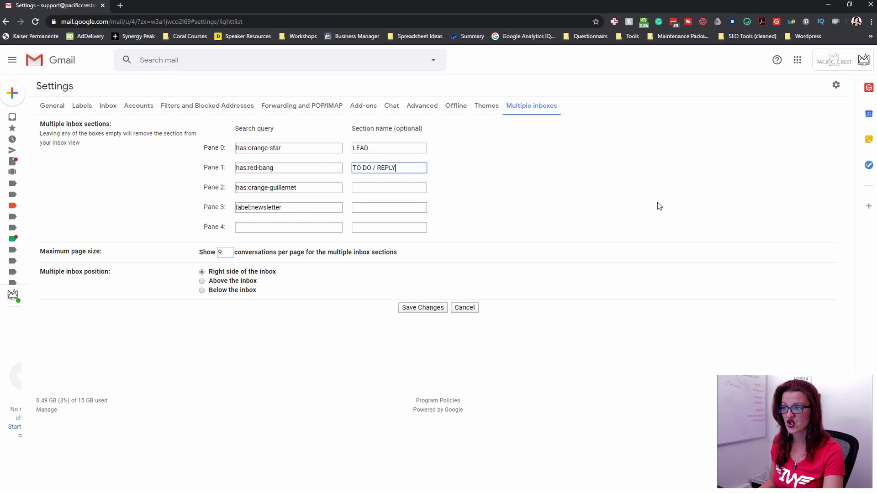
key(alt+Tab)
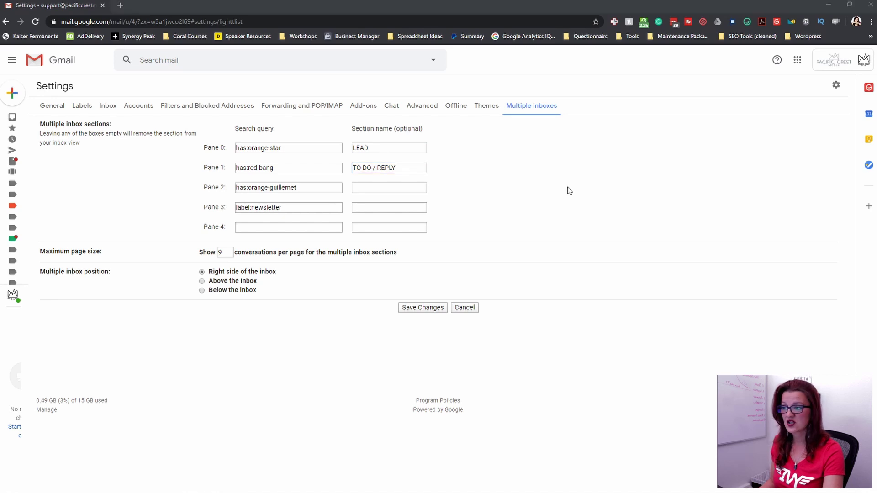
click(377, 189)
text(Waiting on Client)
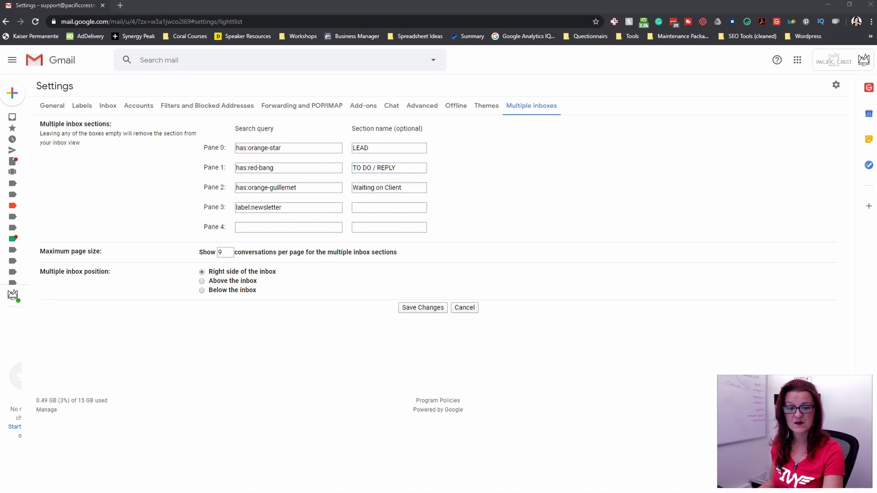
click(382, 207)
text(Newsletter & SM)
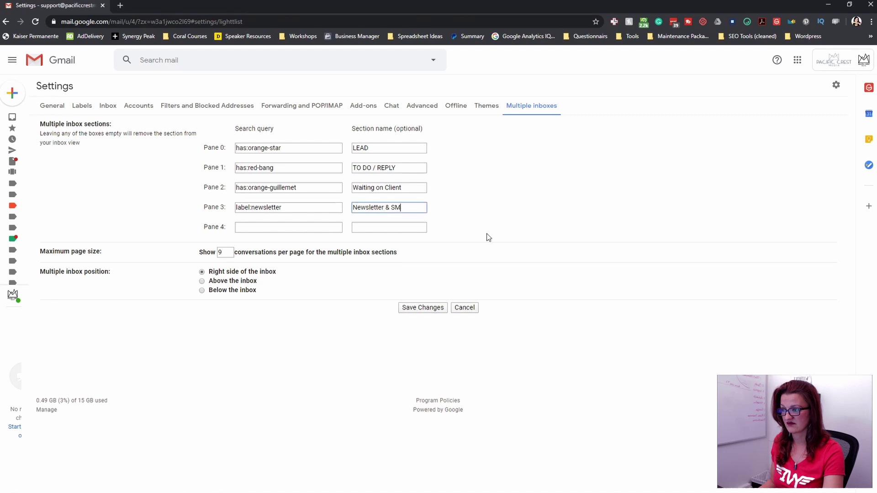
key(alt+Tab)
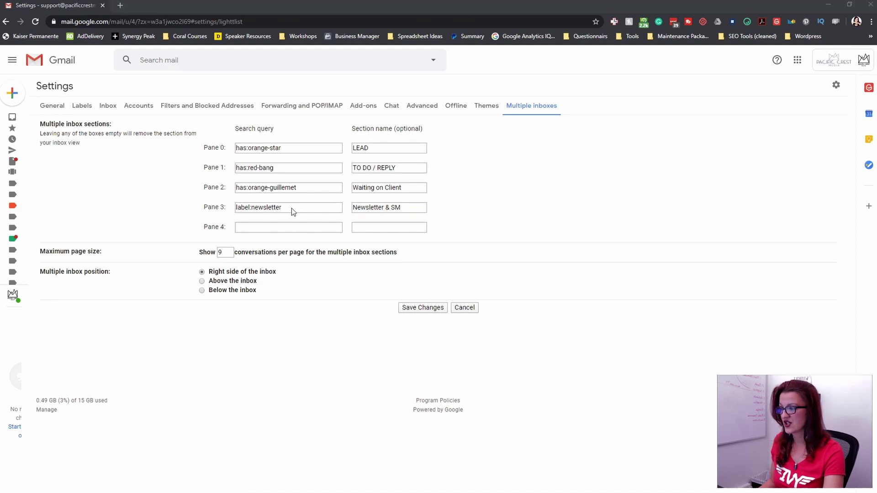
- Give Pane 4 the has:green-check query and the name Save, with 9 conversations per page
click(270, 227)
text(has:green-check)
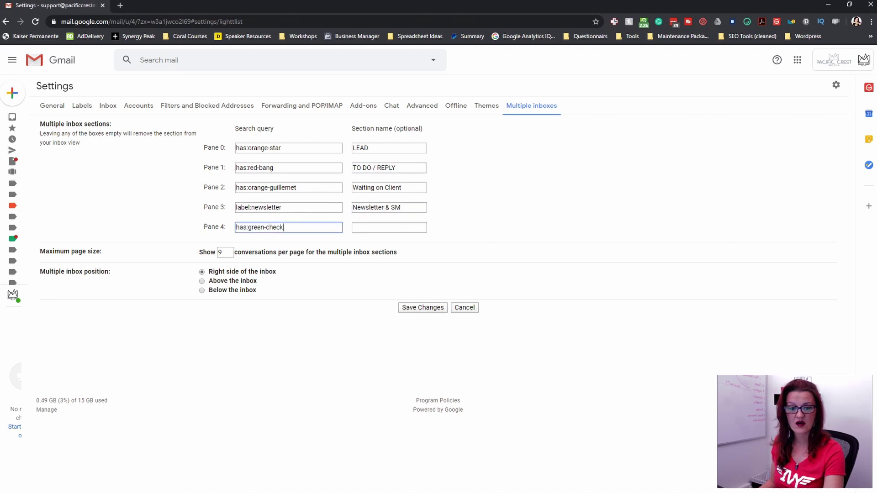
key(alt+Tab)
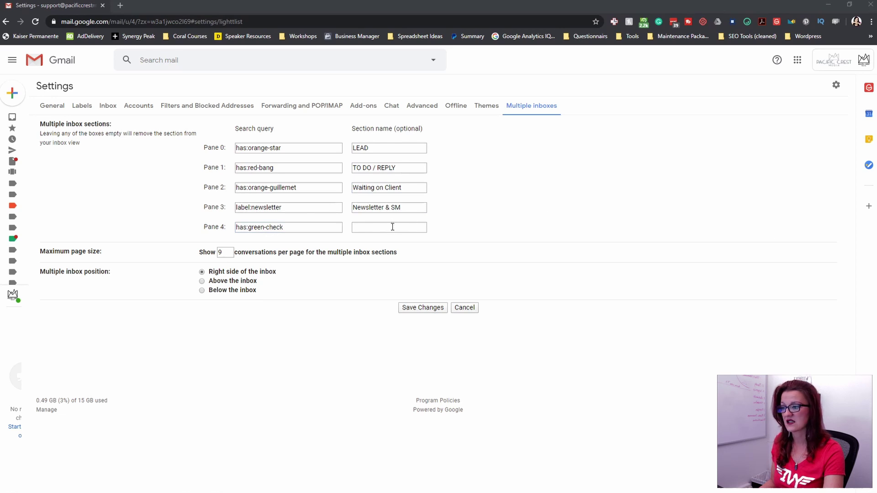
click(393, 227)
text(Save)
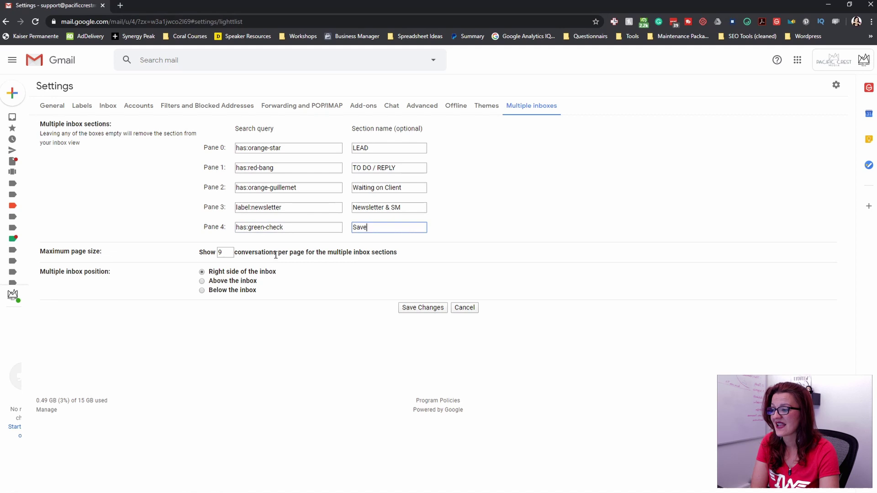
drag(304, 253, 238, 254)
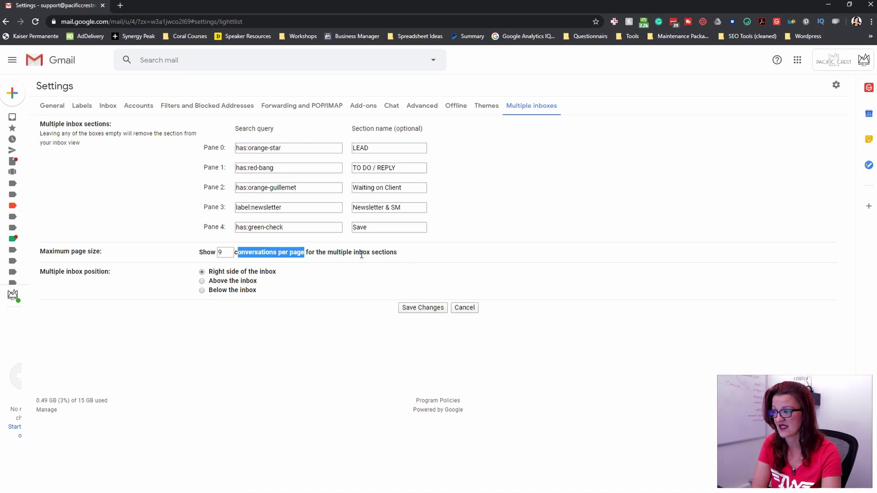
- Save the settings and review the LEAD, TO DO / REPLY, Waiting on Client, Newsletter & SM, Save headings
click(415, 309)
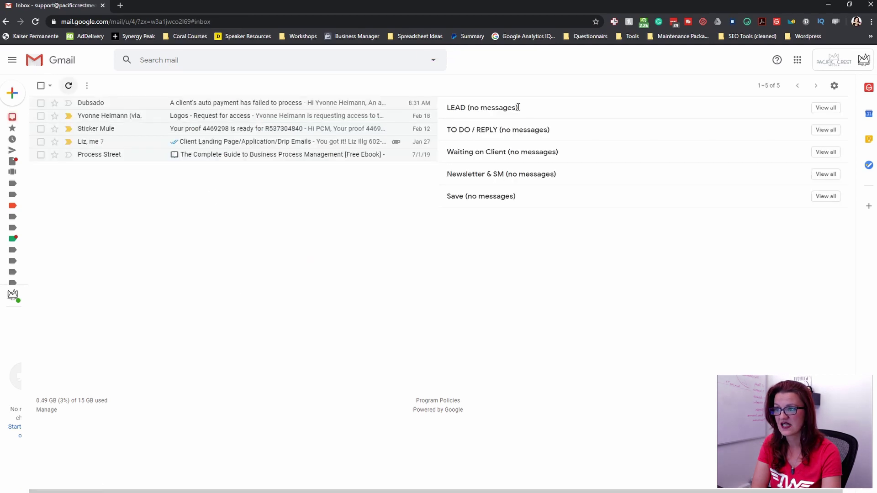
drag(523, 108, 445, 108)
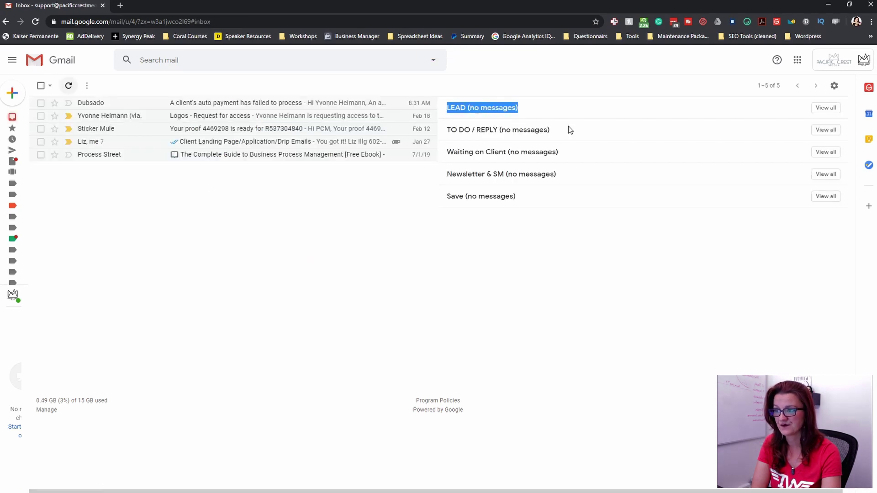
drag(550, 130, 446, 130)
drag(571, 151, 426, 152)
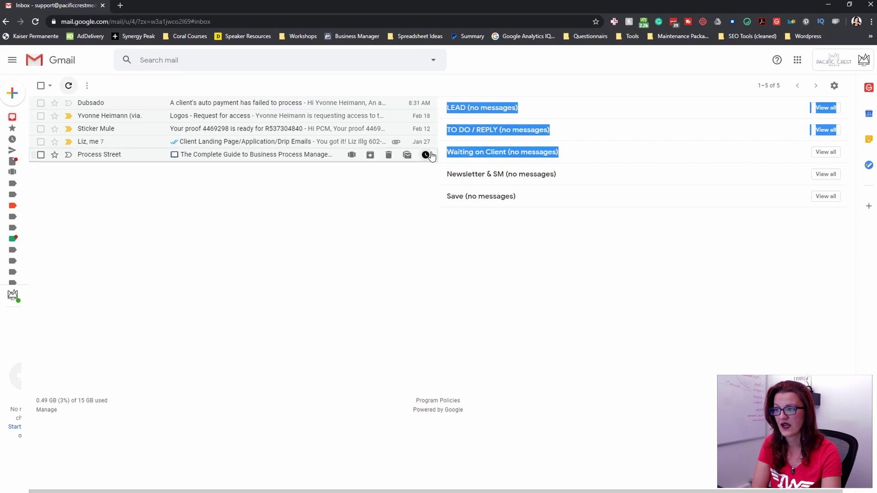
drag(574, 174, 446, 177)
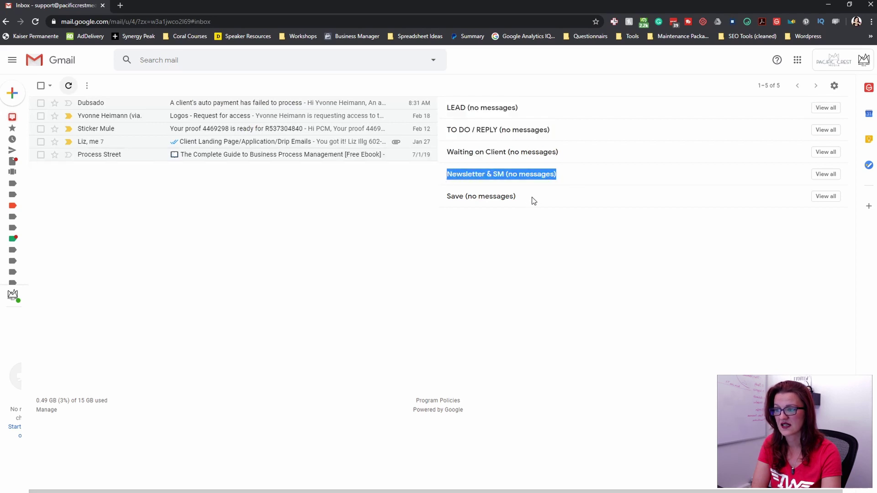
drag(533, 201, 445, 199)
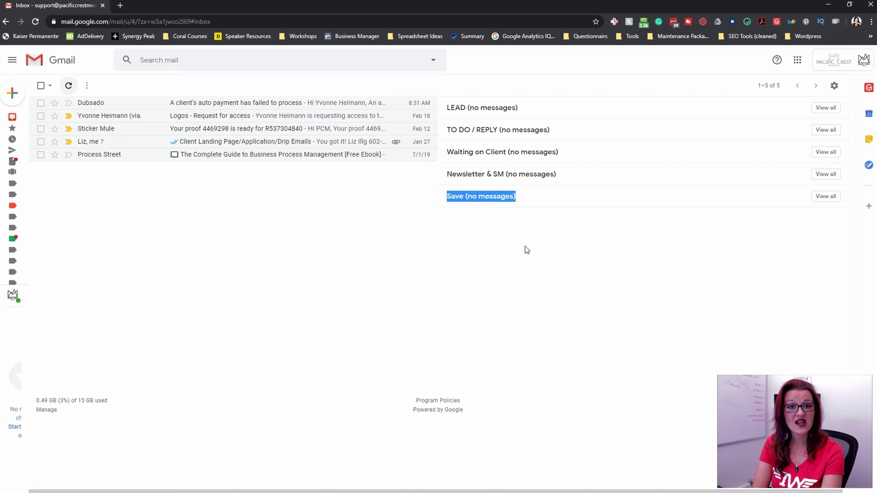
click(552, 186)
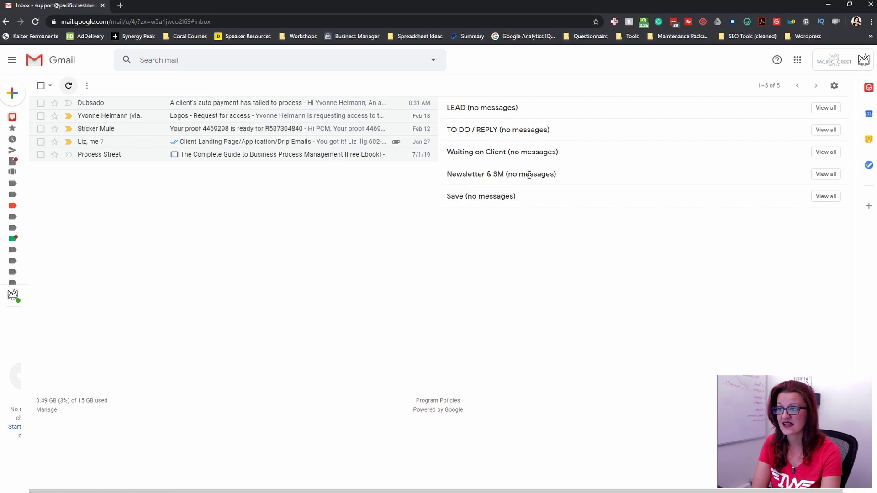
drag(447, 176, 534, 178)
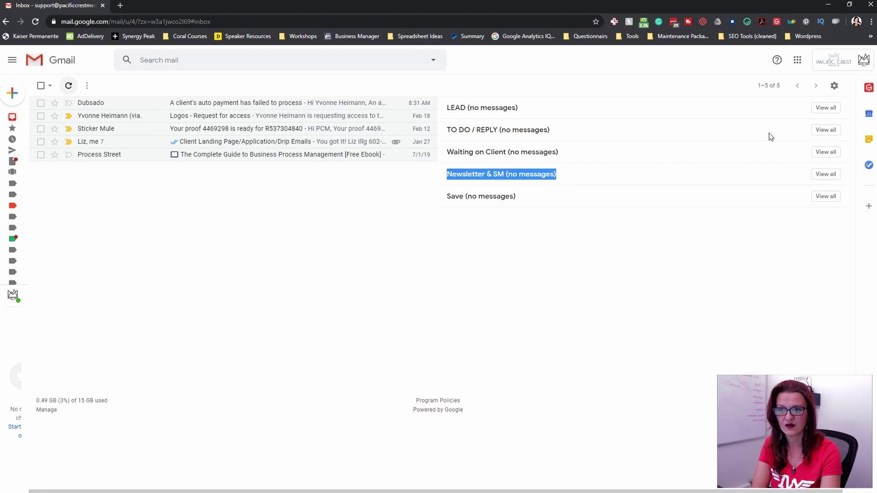
- Go to Settings' Filters and Blocked Addresses and start a new filter
click(834, 85)
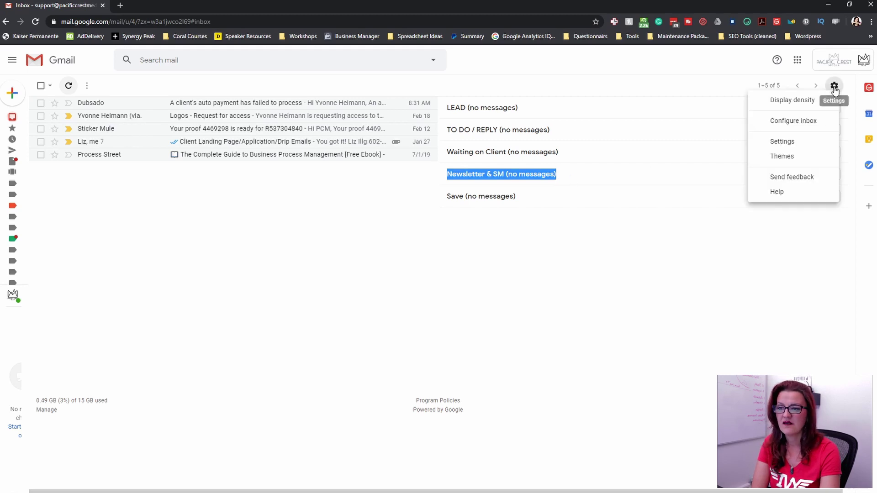
click(779, 143)
click(183, 106)
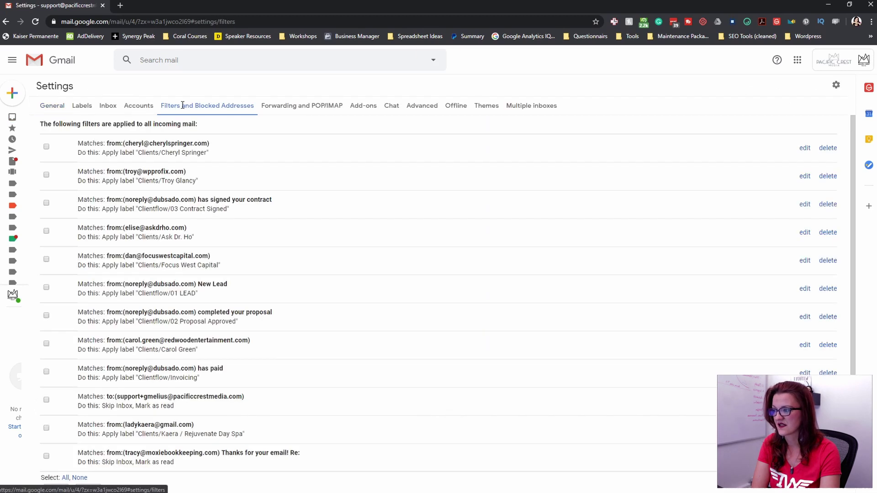
scroll(423, 255, down, 3)
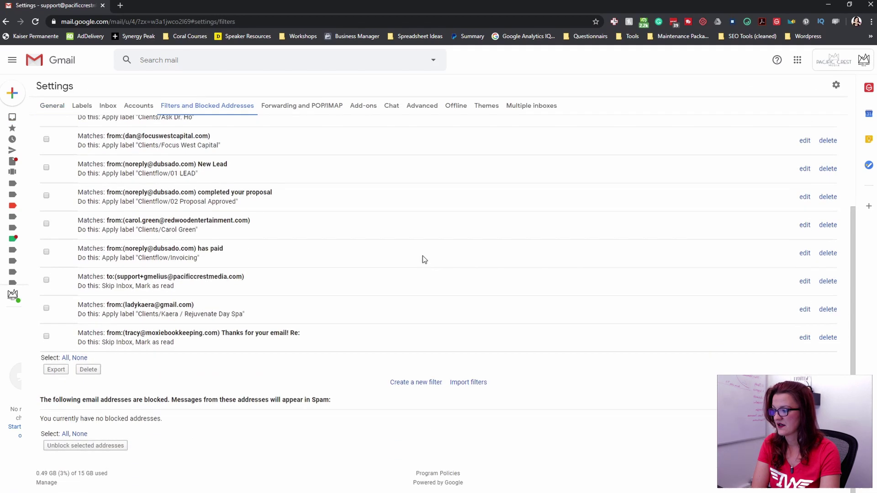
click(416, 383)
- Enter the newsletter e-mail address as the filter's To recipient
click(190, 104)
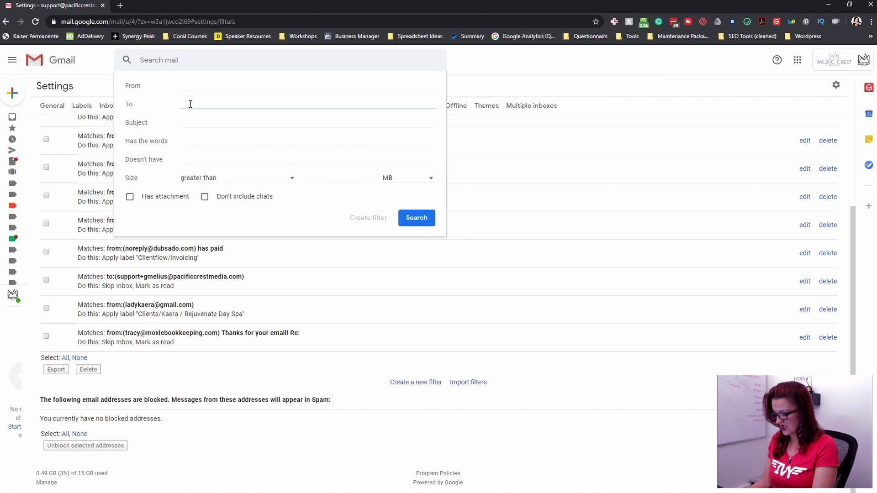
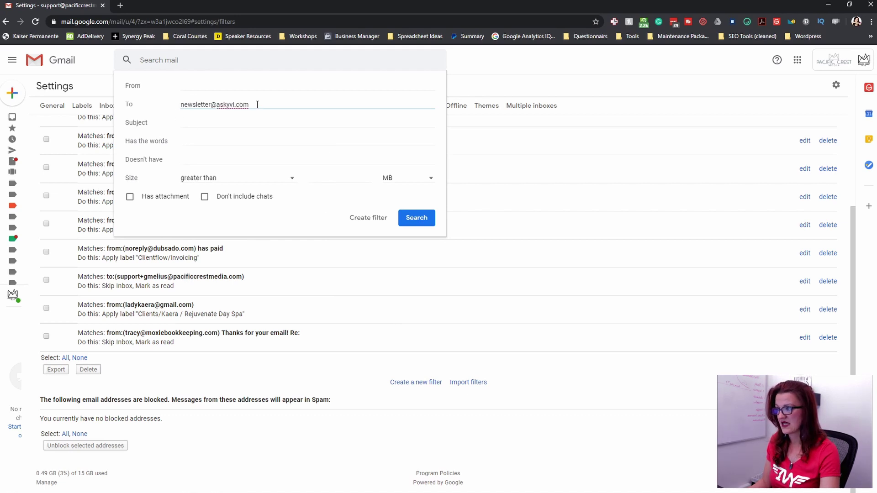
drag(257, 104, 172, 106)
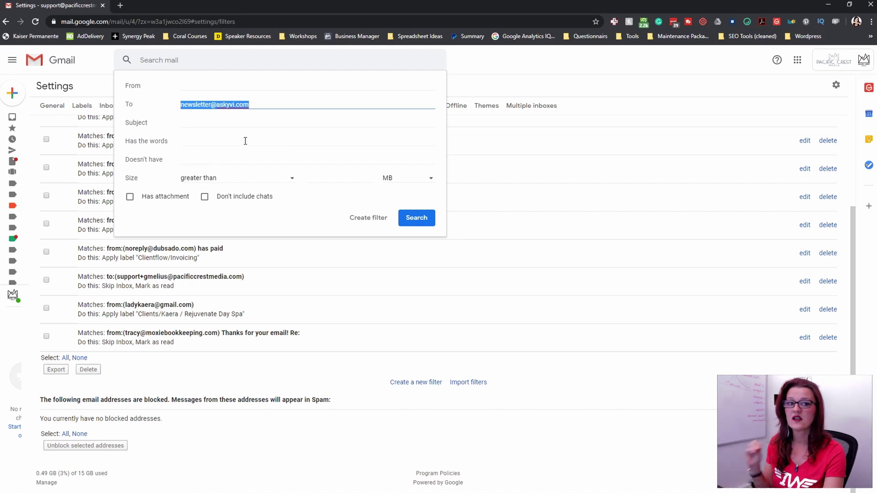
drag(256, 104, 177, 108)
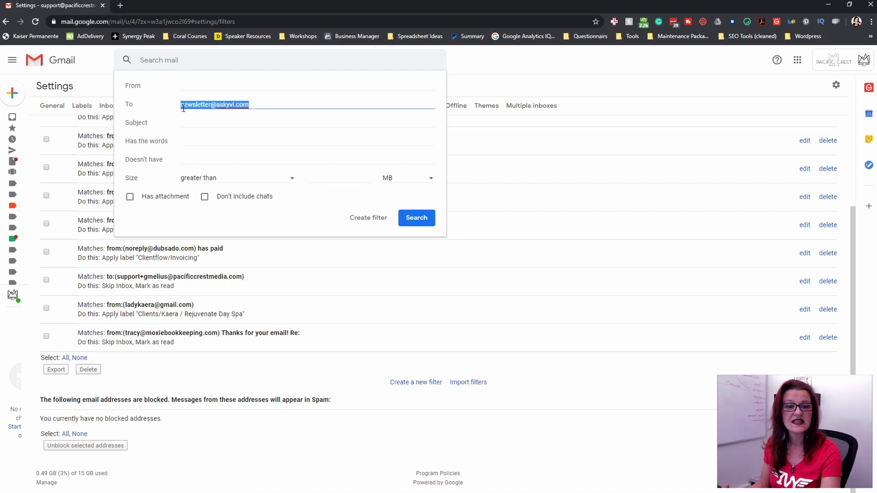
- Continue to the filter's actions and tick Skip the Inbox (Archive it)
click(368, 219)
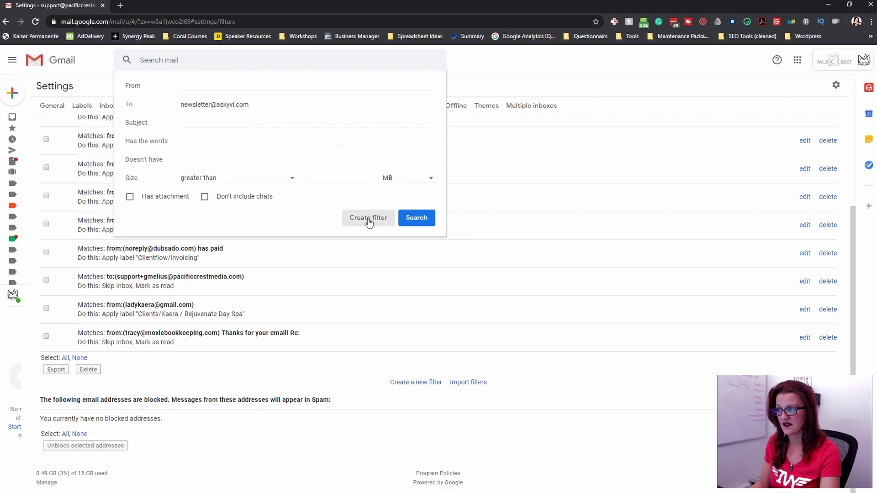
click(131, 107)
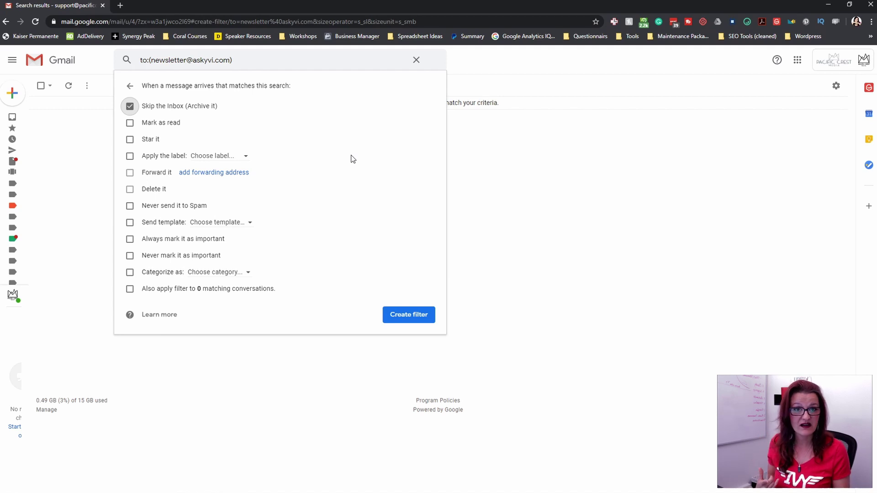
- Turn on Apply the label and create a new 'Newsletter' label for it
click(129, 155)
click(212, 156)
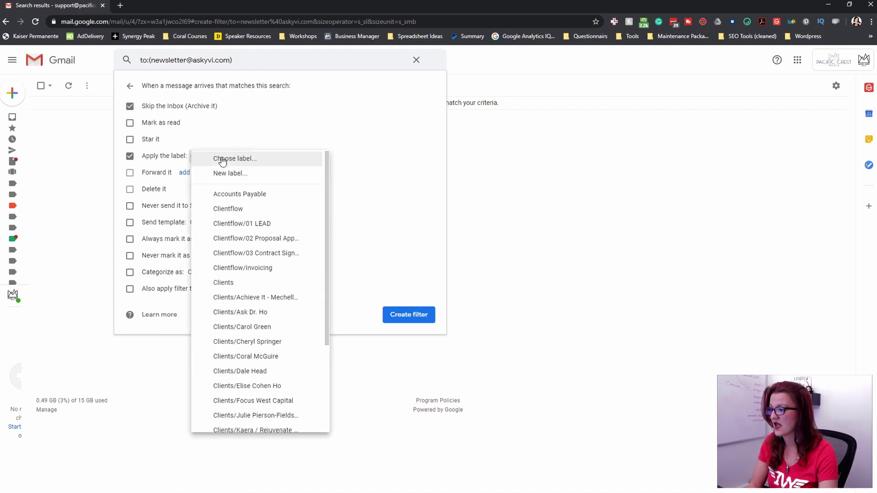
scroll(242, 228, down, 3)
scroll(238, 255, up, 3)
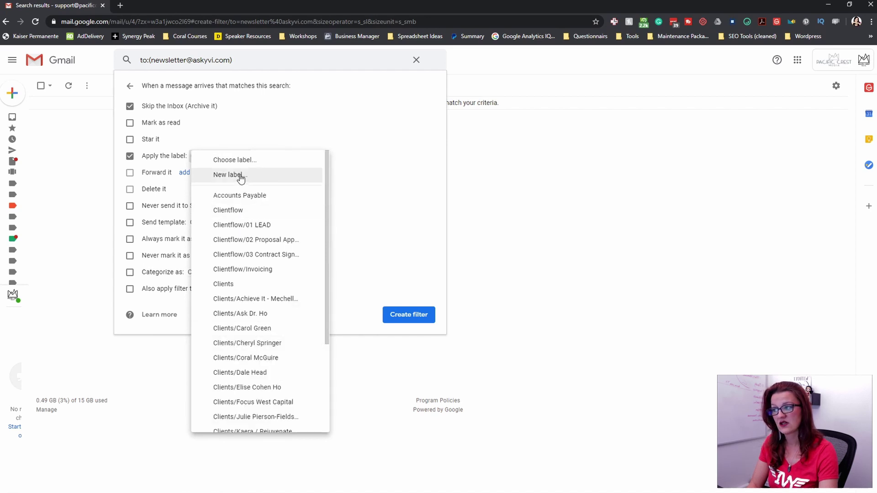
click(238, 174)
text(N)
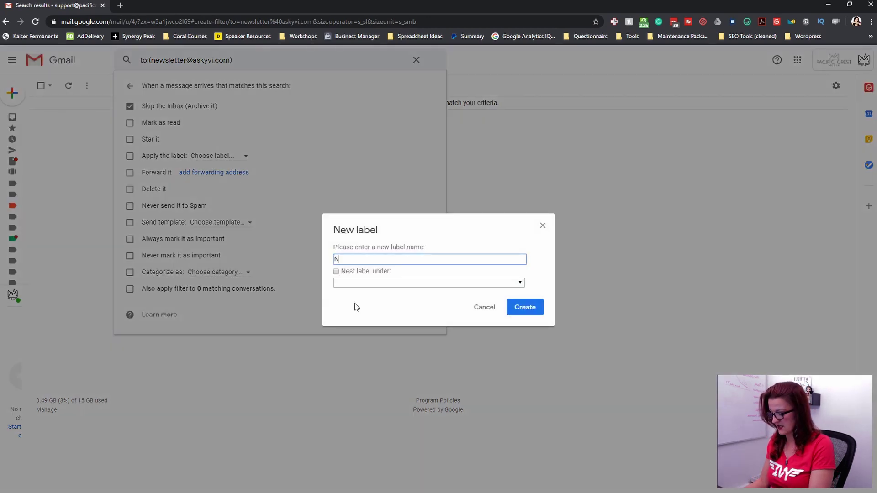
text(ewsletter)
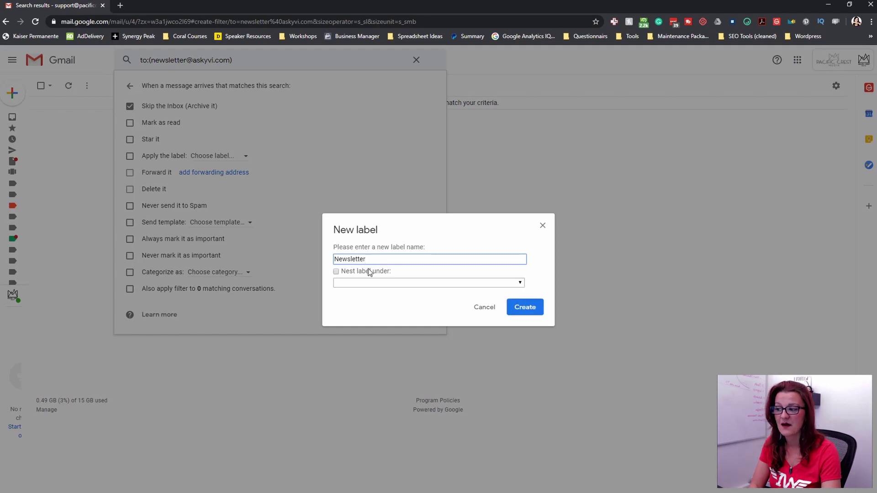
click(527, 311)
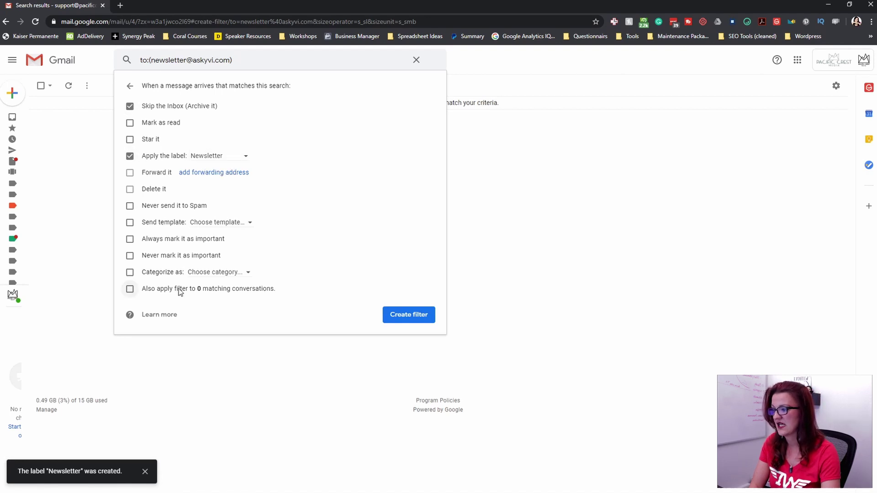
- Also apply the filter to matching conversations and create the filter
drag(182, 293, 216, 295)
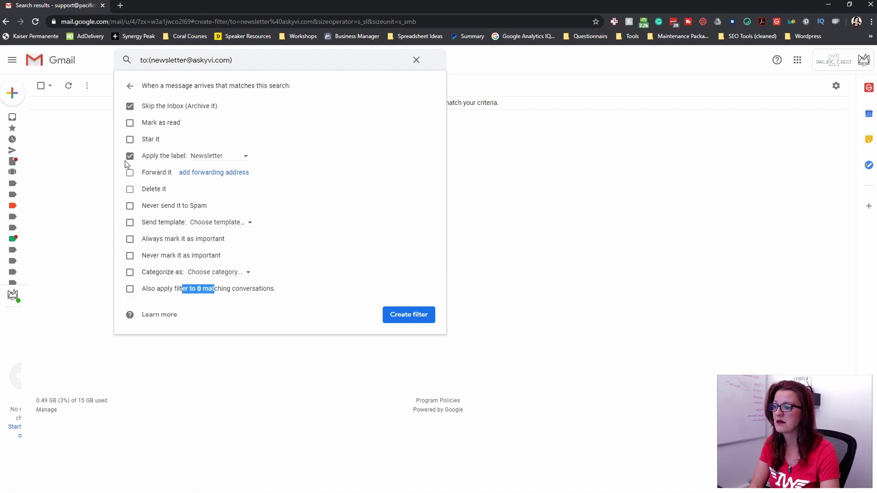
click(203, 289)
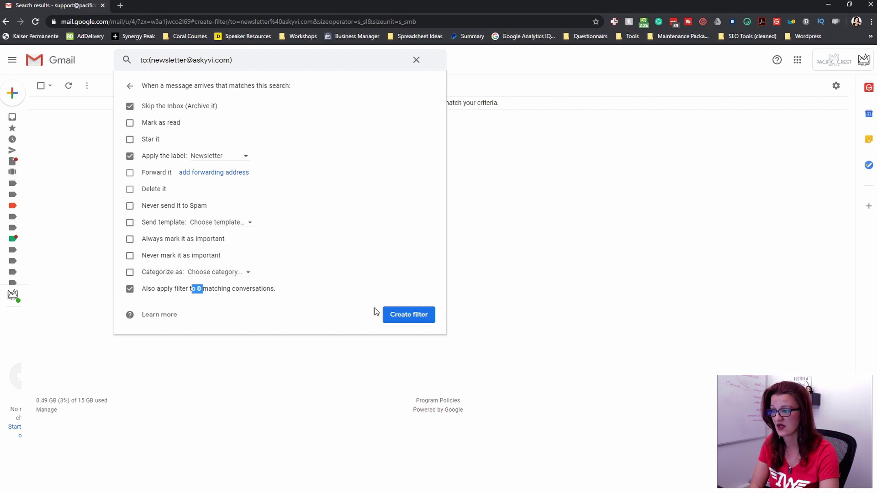
click(404, 316)
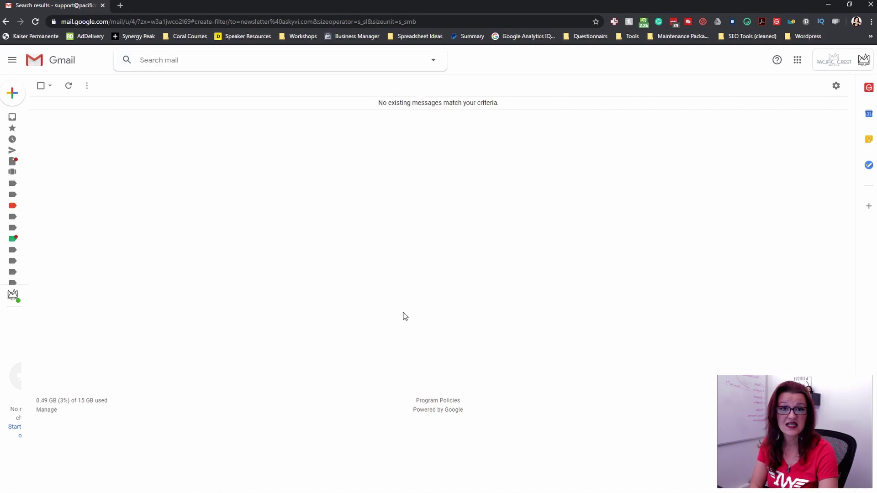
- Return to the Inbox via the Gmail logo
click(43, 63)
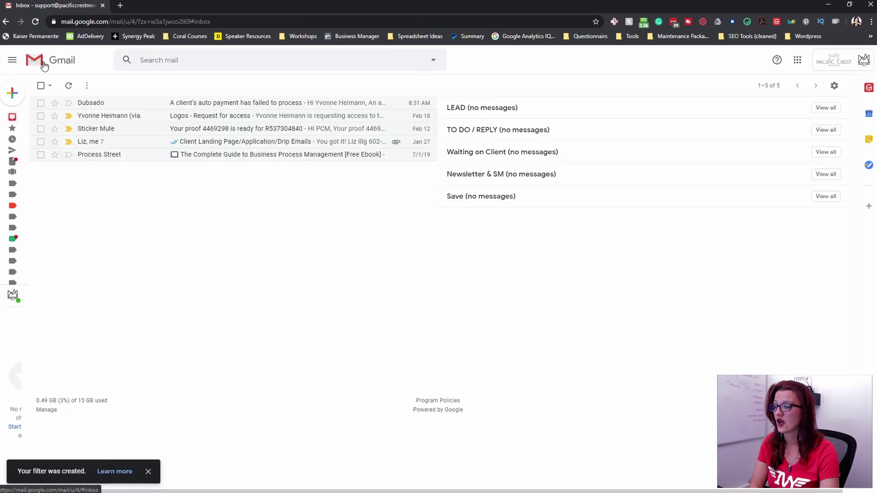